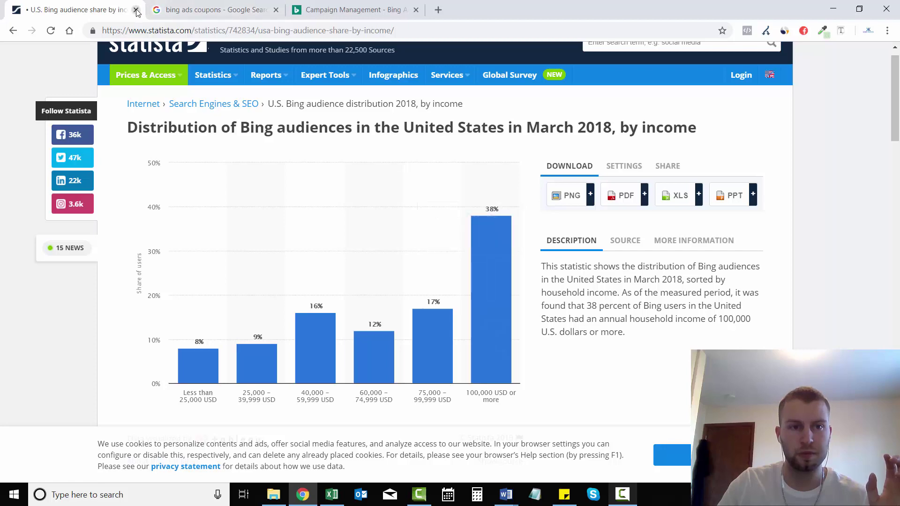
# Step: Close the Statista page and look through the search results for Bing Ads coupons
pyautogui.click(136, 9)
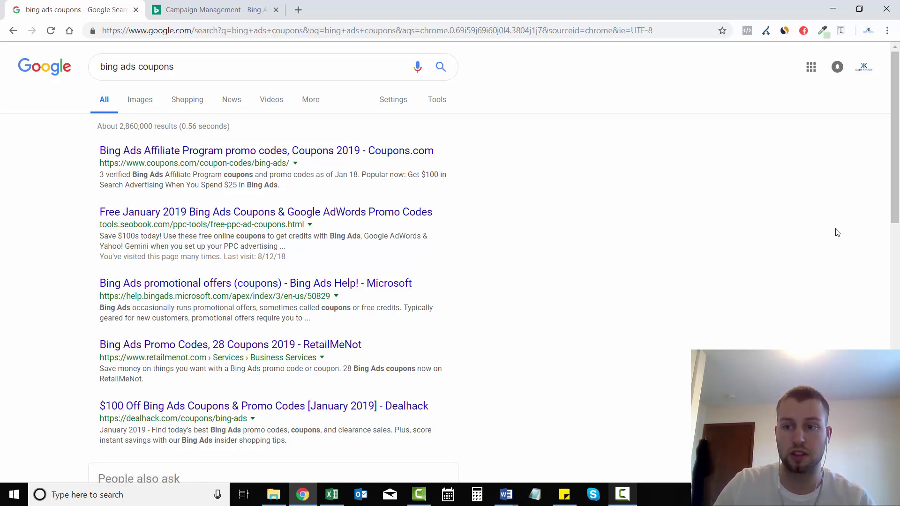
pyautogui.moveTo(894, 195); pyautogui.dragTo(895, 197)
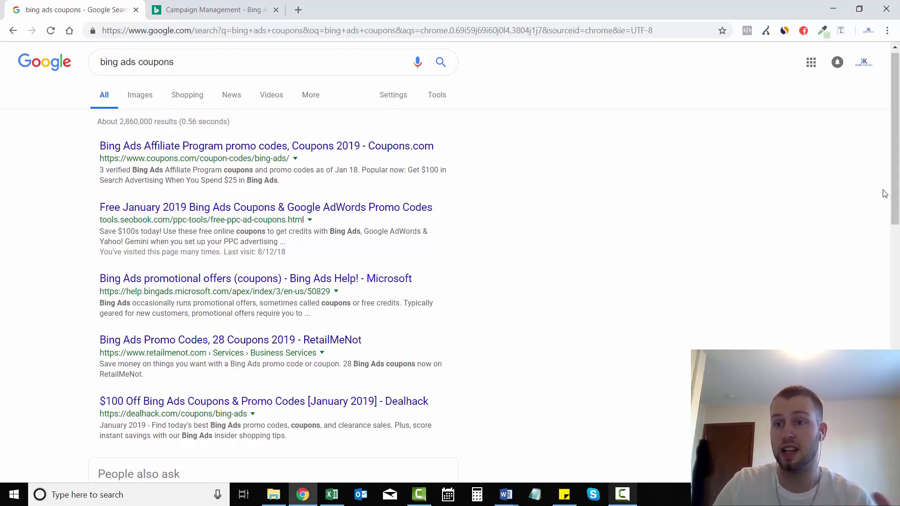
pyautogui.moveTo(898, 192)
pyautogui.mouseDown()
pyautogui.moveTo(899, 201)
pyautogui.moveTo(899, 180)
pyautogui.mouseUp()
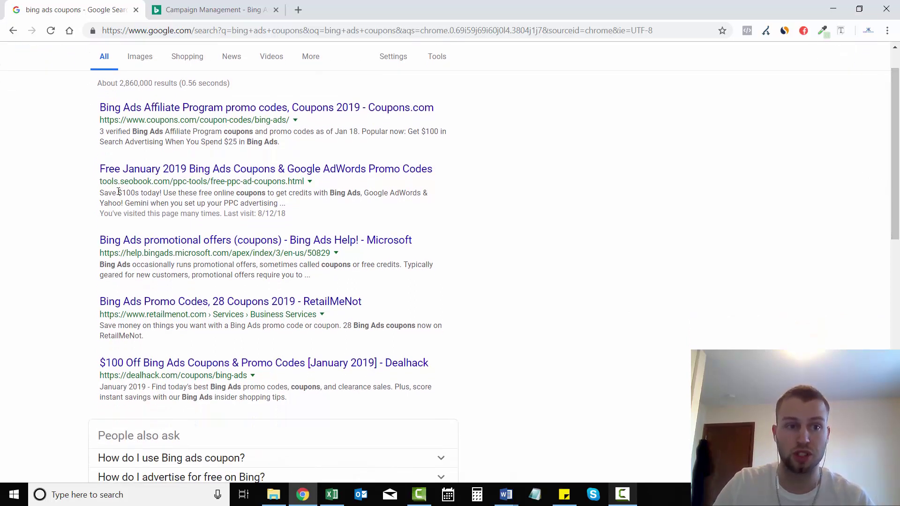
pyautogui.moveTo(899, 184); pyautogui.dragTo(899, 327)
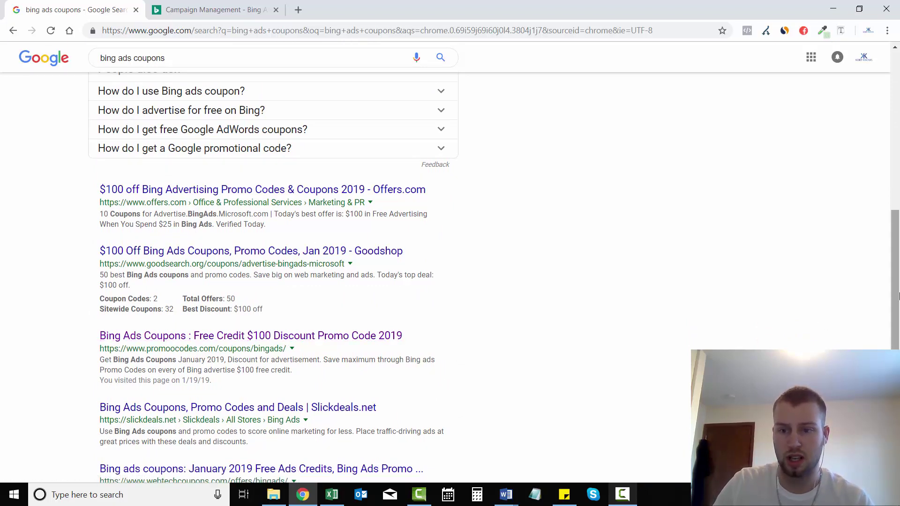
pyautogui.moveTo(899, 295); pyautogui.dragTo(881, 151)
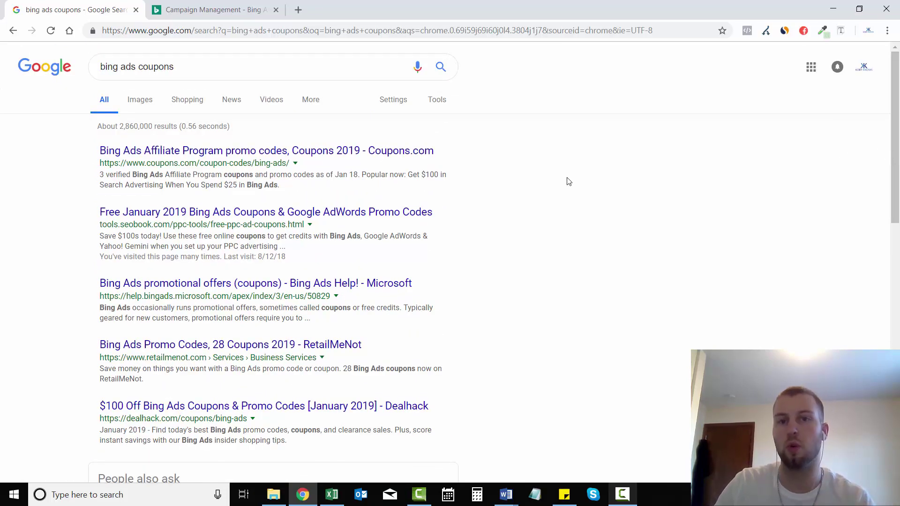
# Step: Close the coupon search page and examine the All Campaigns overview tiles, from Performance through Keywords to Devices and Competition
pyautogui.click(136, 10)
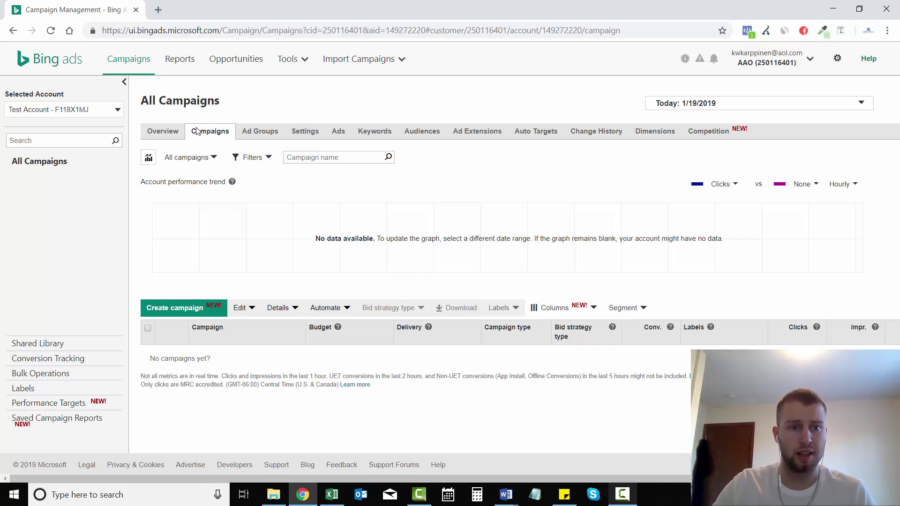
pyautogui.click(181, 133)
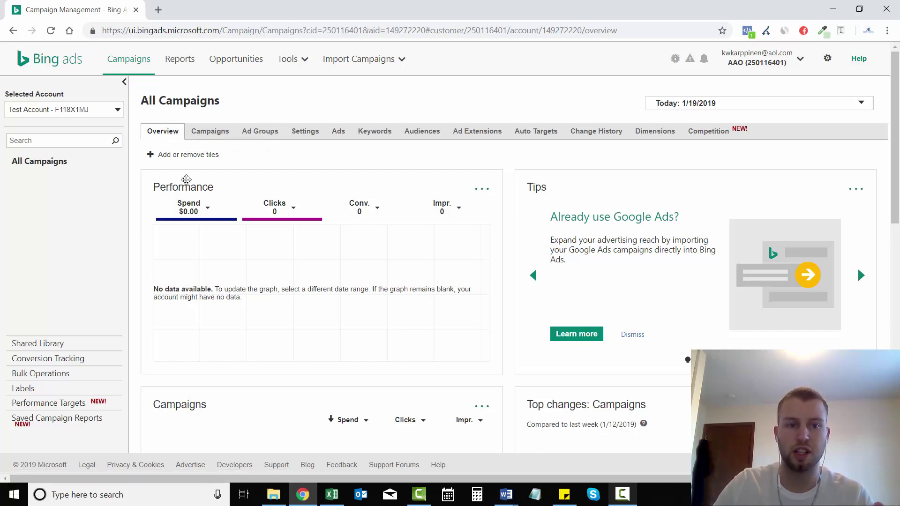
pyautogui.moveTo(184, 175); pyautogui.dragTo(544, 186)
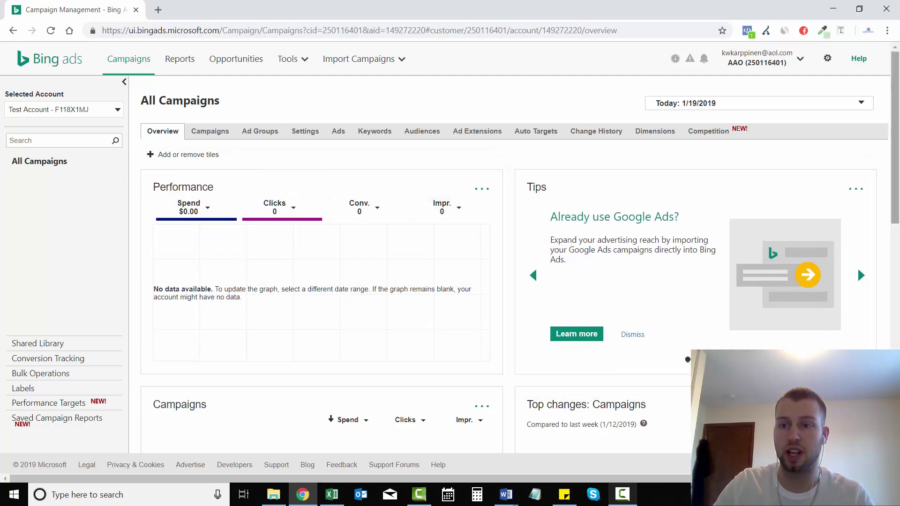
pyautogui.moveTo(899, 174); pyautogui.dragTo(899, 245)
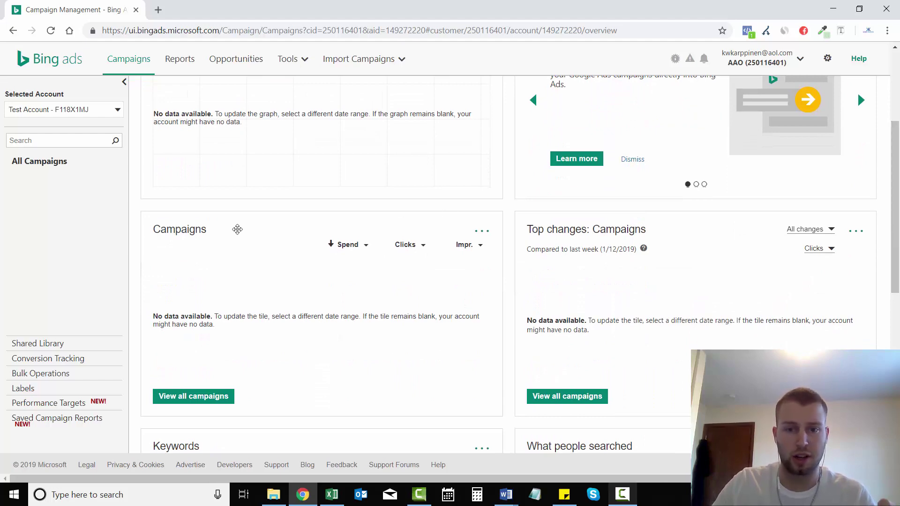
pyautogui.scroll(-4, 583, 221)
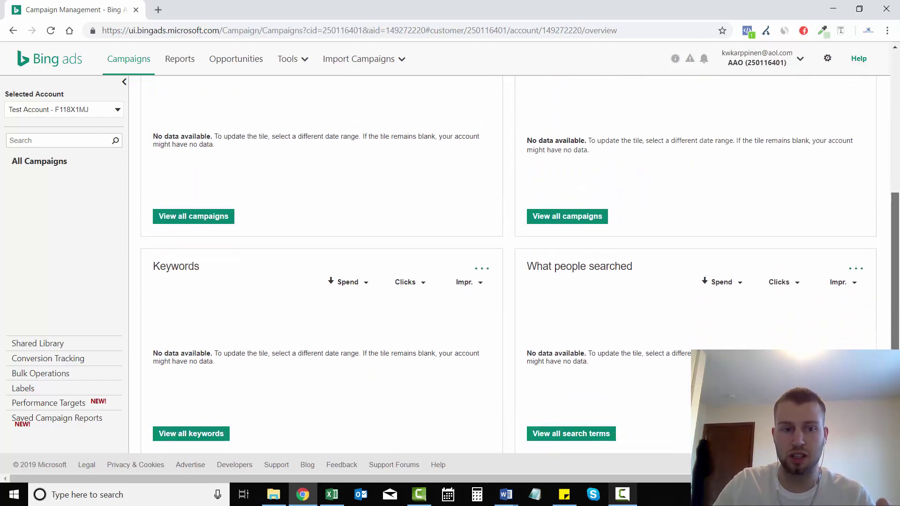
pyautogui.scroll(-1, 480, 244)
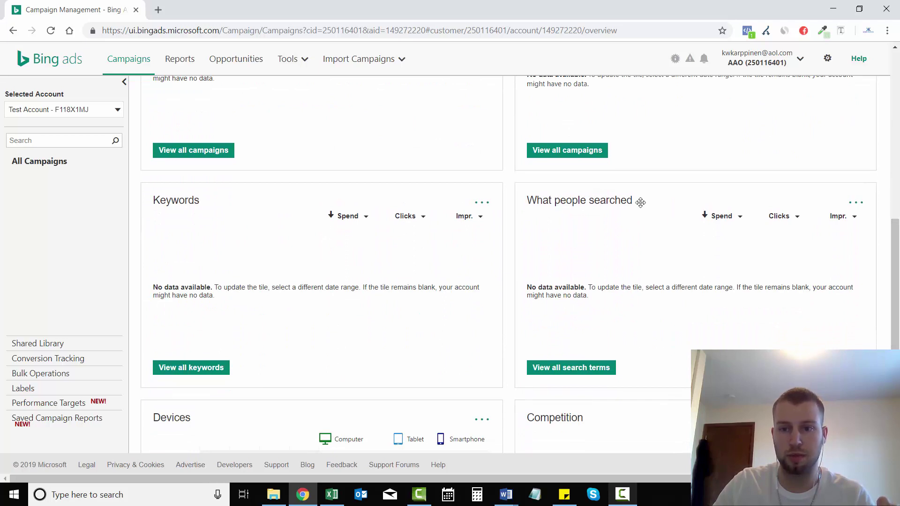
pyautogui.scroll(-4, 641, 202)
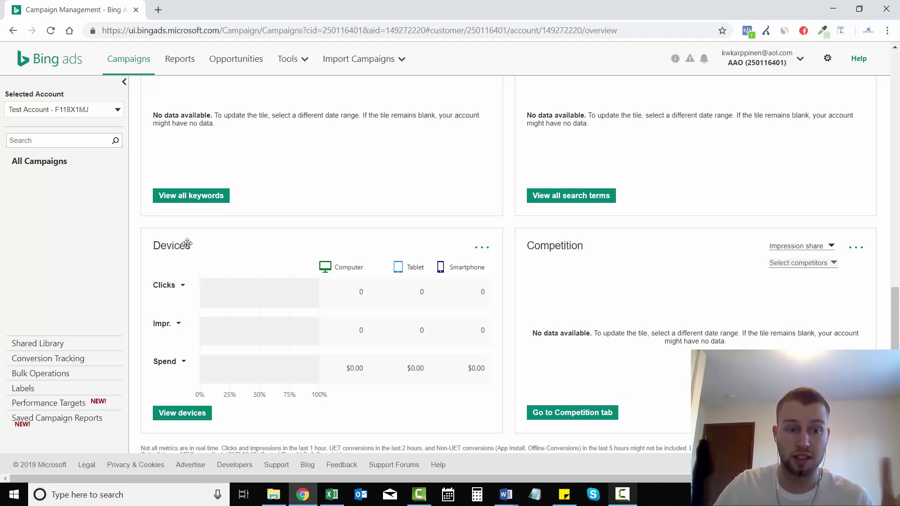
pyautogui.moveTo(187, 244); pyautogui.dragTo(181, 243)
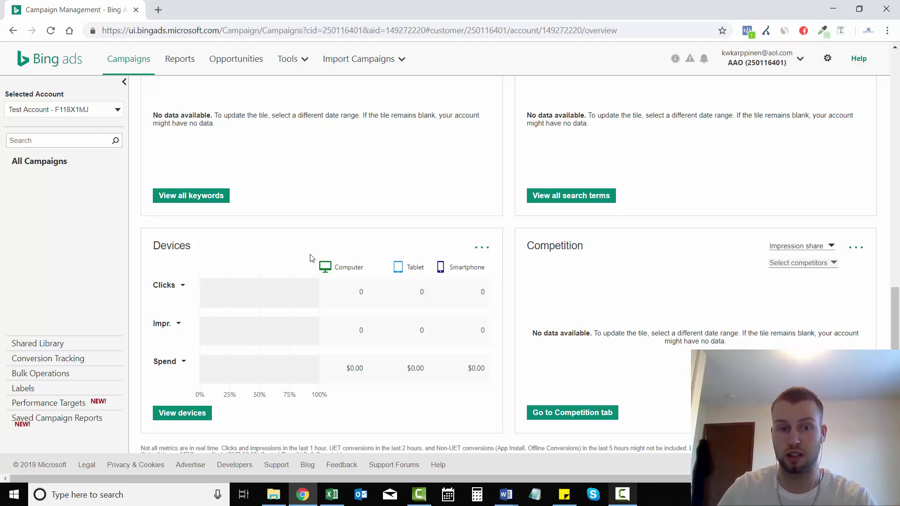
pyautogui.scroll(-1, 895, 319)
pyautogui.scroll(13, 895, 319)
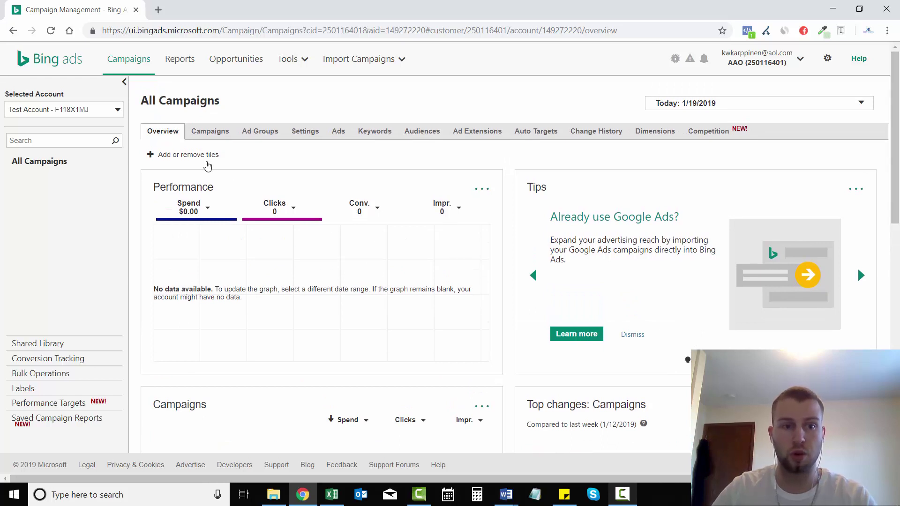
# Step: Review the tiles available for the campaign overview and leave the selection without saving
pyautogui.click(206, 155)
pyautogui.scroll(-2, 438, 304)
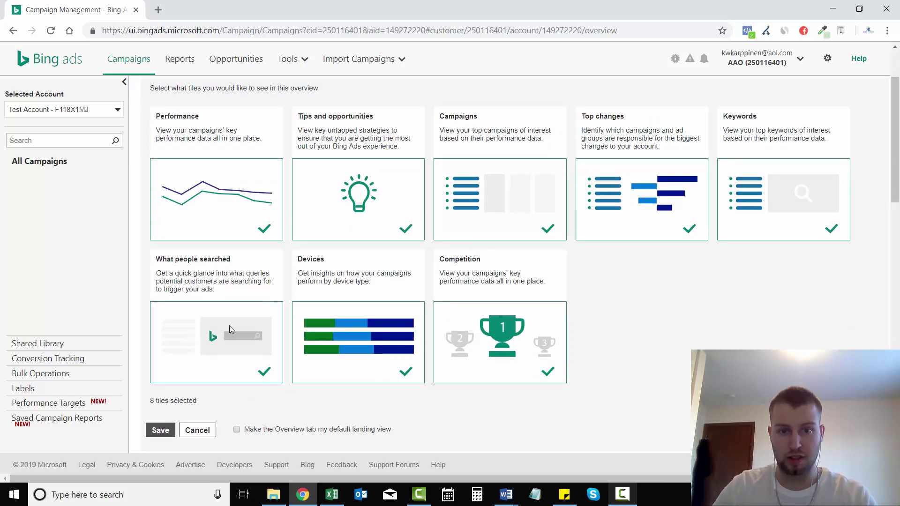
pyautogui.moveTo(897, 189); pyautogui.dragTo(897, 199)
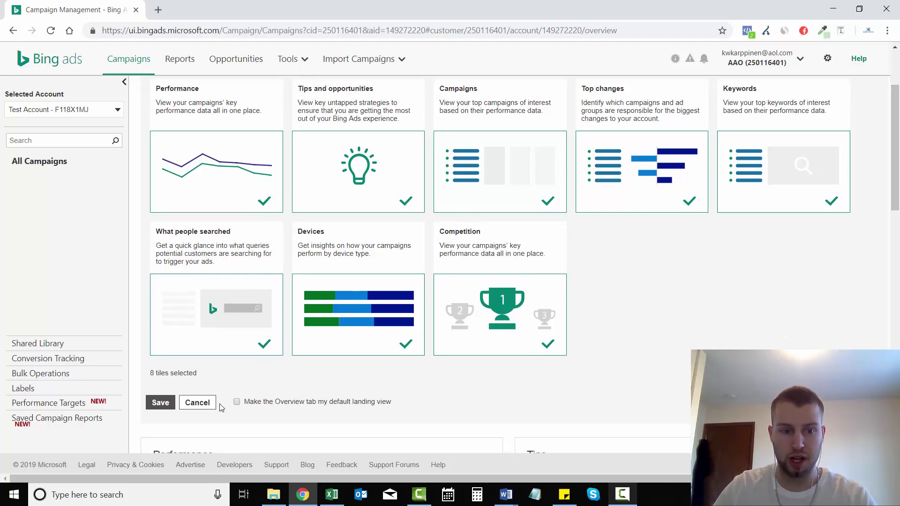
pyautogui.click(205, 406)
pyautogui.scroll(2, 898, 147)
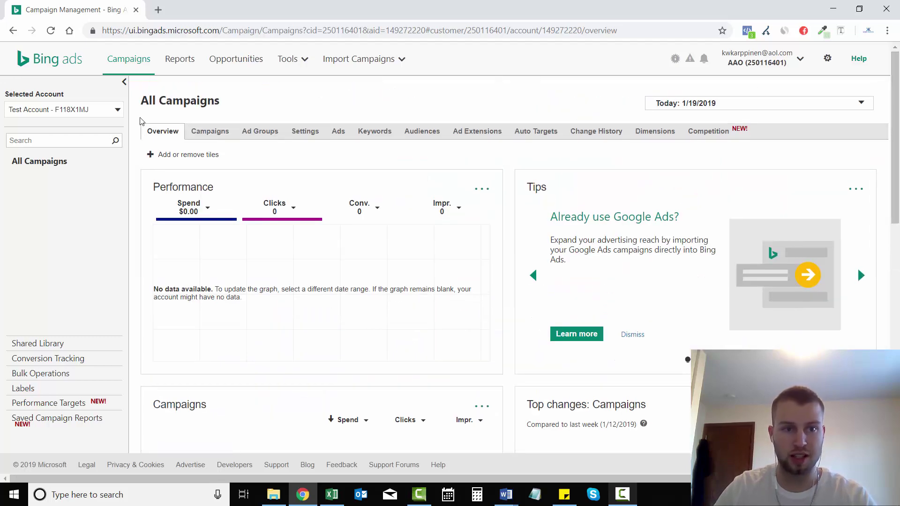
# Step: Show the campaigns list and look across all columns of its table
pyautogui.click(205, 138)
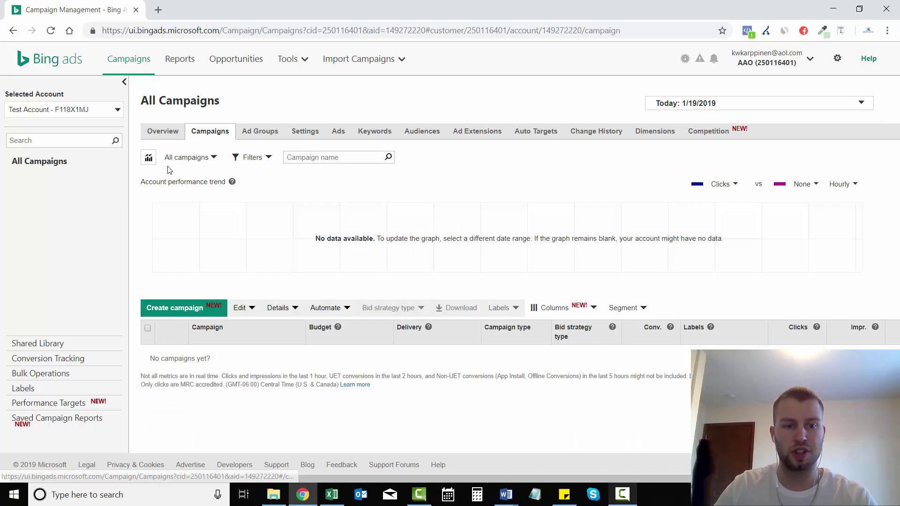
pyautogui.moveTo(604, 479); pyautogui.dragTo(479, 474)
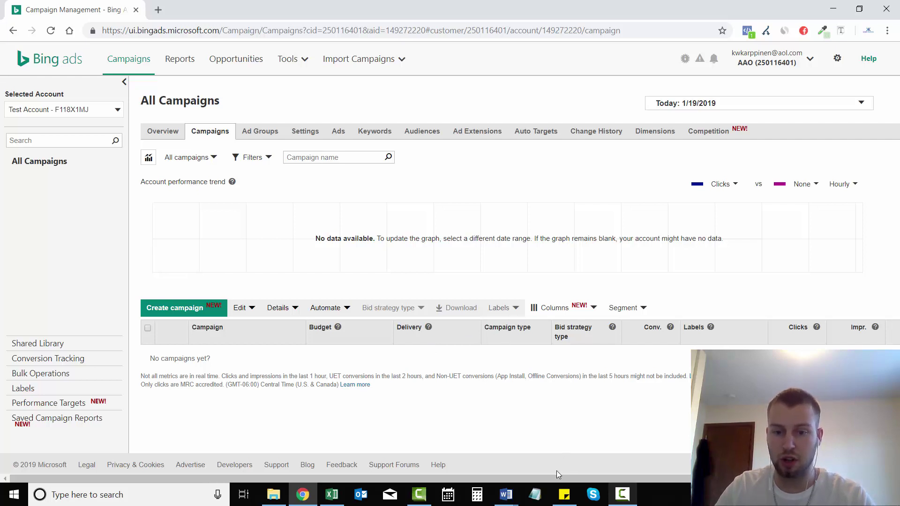
pyautogui.moveTo(567, 477); pyautogui.dragTo(703, 484)
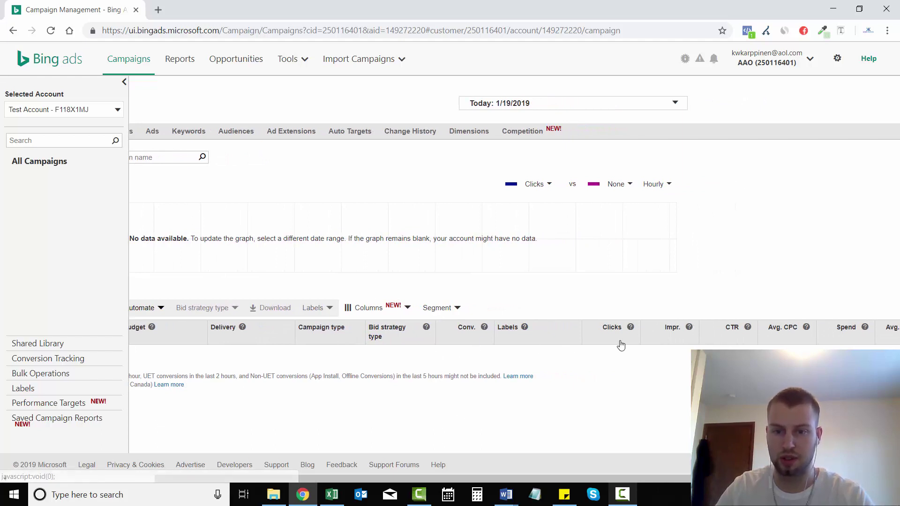
pyautogui.hscroll(1, 622, 346)
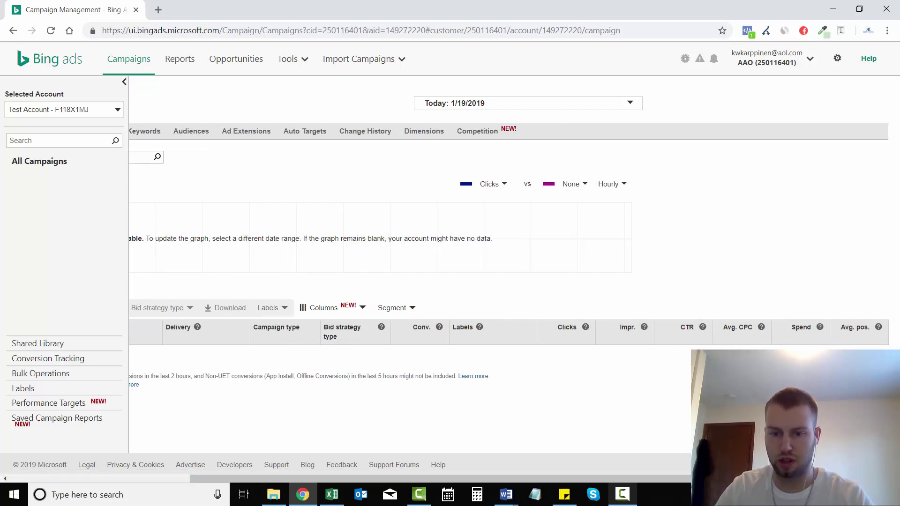
# Step: Open the column settings of the campaigns table for modification and bring the list of selected columns into view
pyautogui.moveTo(660, 479); pyautogui.dragTo(535, 486)
pyautogui.click(483, 308)
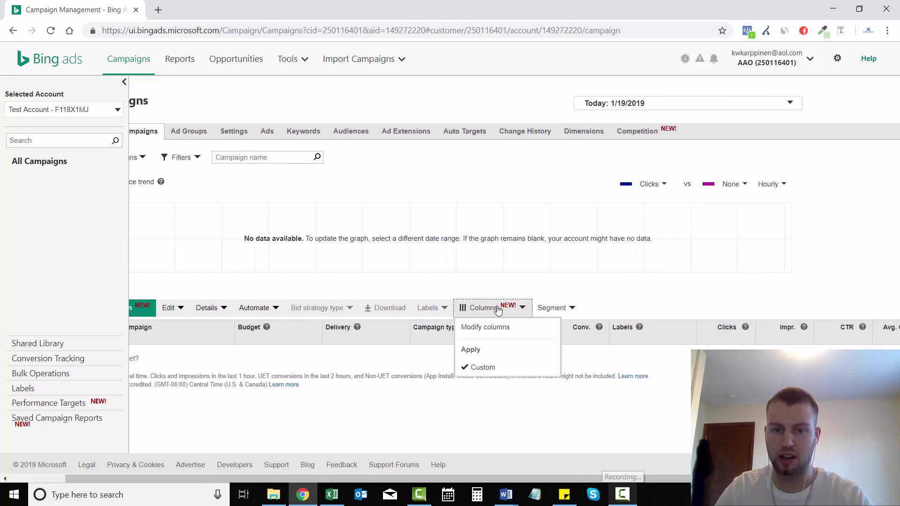
pyautogui.click(483, 326)
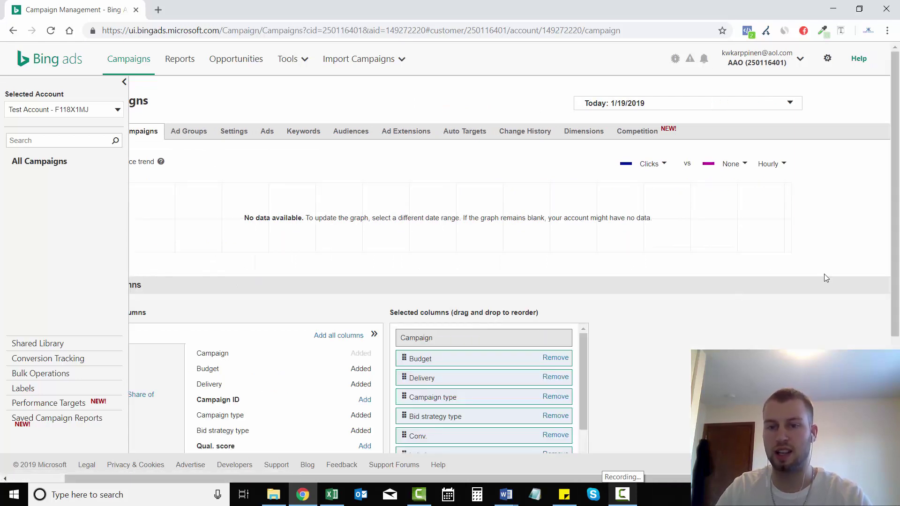
pyautogui.scroll(-1, 824, 275)
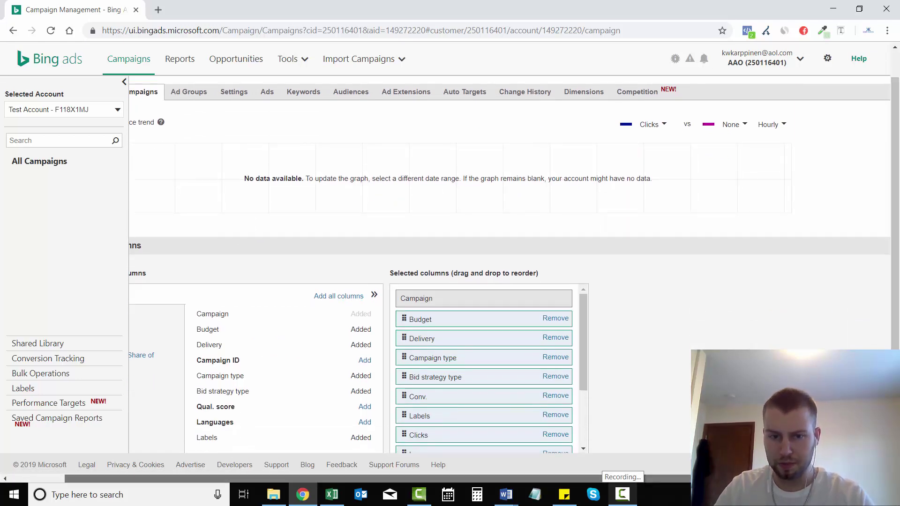
pyautogui.moveTo(615, 479); pyautogui.dragTo(555, 480)
pyautogui.moveTo(896, 249); pyautogui.dragTo(899, 329)
pyautogui.moveTo(656, 227); pyautogui.dragTo(657, 232)
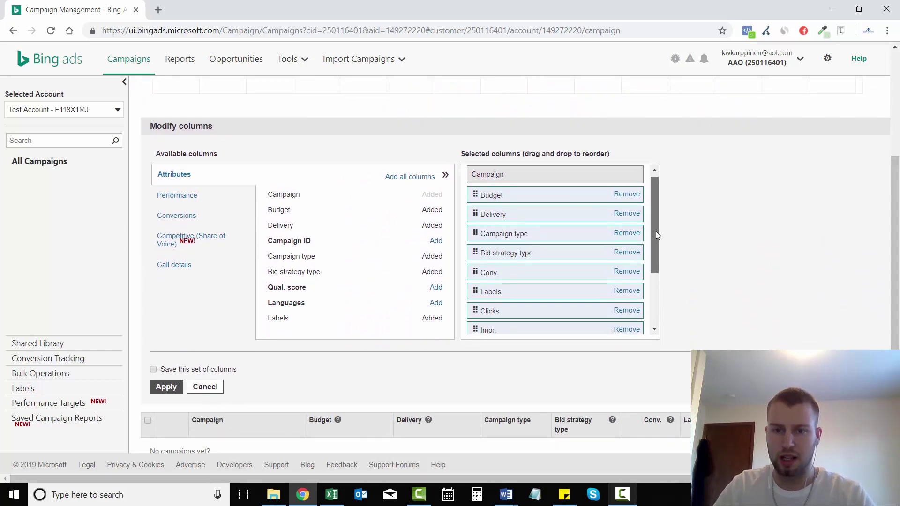
# Step: Reorder the selected columns so Budget comes last and Clicks comes directly after Campaign
pyautogui.moveTo(537, 186); pyautogui.dragTo(582, 328)
pyautogui.moveTo(653, 266); pyautogui.dragTo(649, 314)
pyautogui.moveTo(505, 241); pyautogui.dragTo(495, 318)
pyautogui.moveTo(656, 280); pyautogui.dragTo(668, 250)
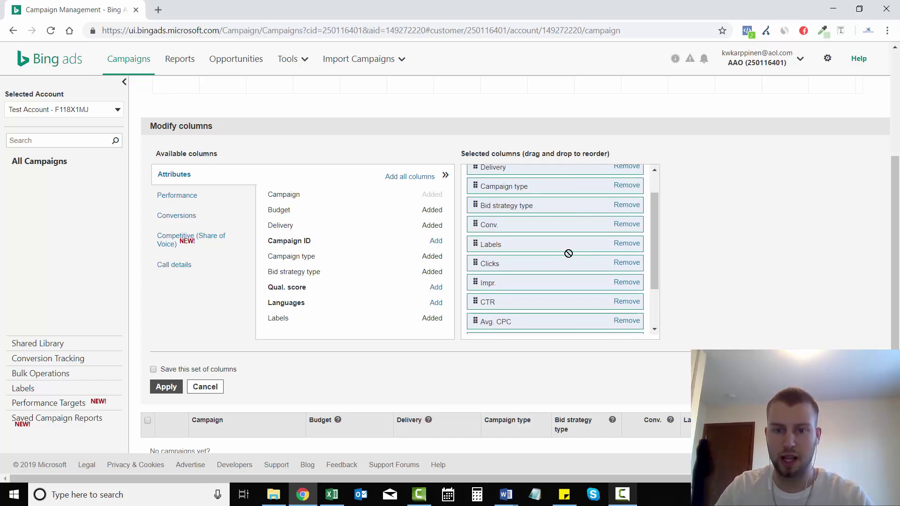
pyautogui.moveTo(569, 253); pyautogui.dragTo(556, 201)
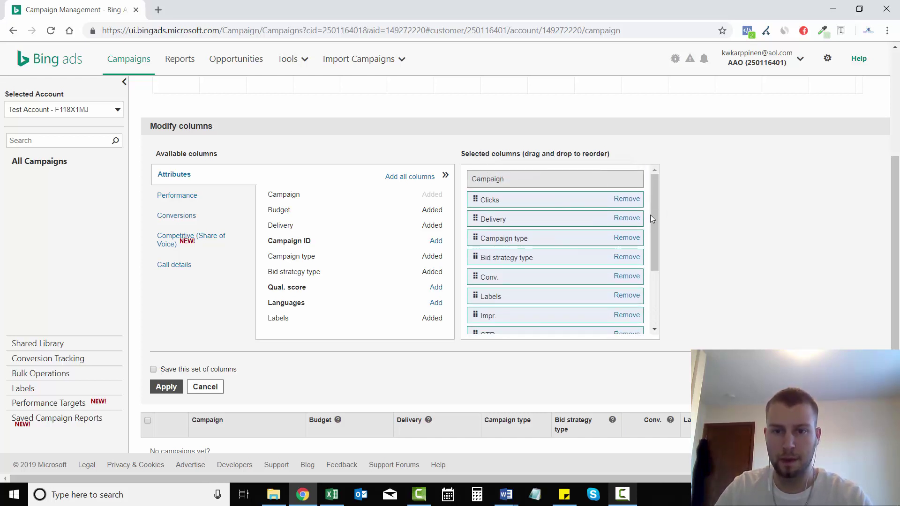
# Step: Move the Avg. CPC column up to directly after Clicks in the selected columns
pyautogui.moveTo(651, 219); pyautogui.dragTo(655, 264)
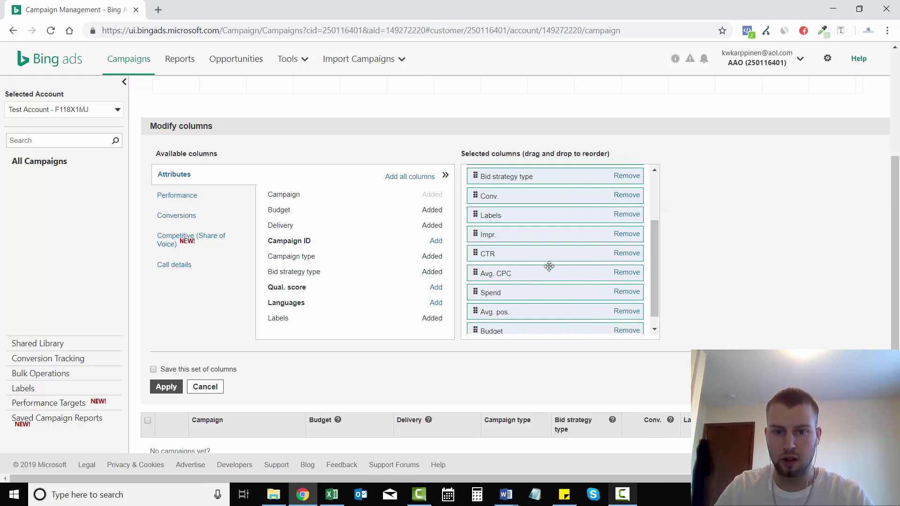
pyautogui.moveTo(540, 276); pyautogui.dragTo(544, 169)
pyautogui.moveTo(658, 237); pyautogui.dragTo(656, 190)
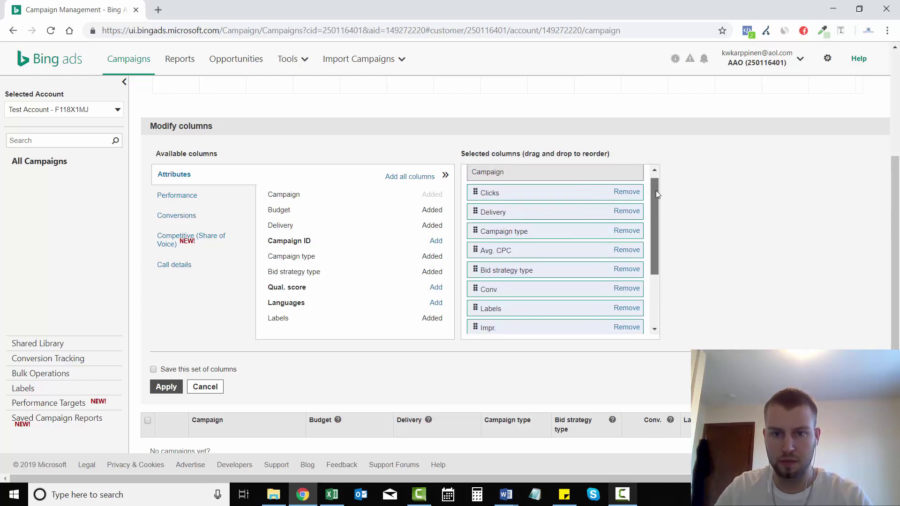
pyautogui.moveTo(553, 237); pyautogui.dragTo(544, 214)
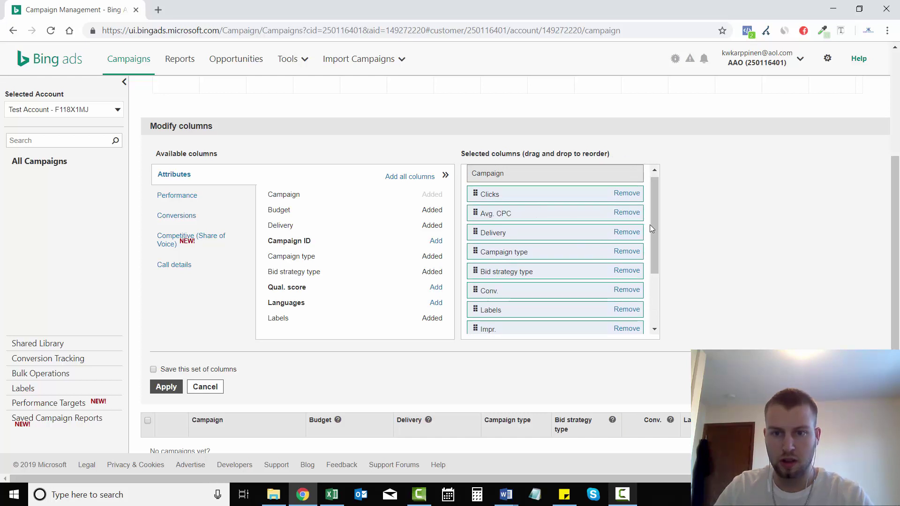
# Step: Move the Delivery column to the end of the selected columns, after Budget
pyautogui.moveTo(597, 235); pyautogui.dragTo(531, 332)
pyautogui.scroll(-2, 656, 273)
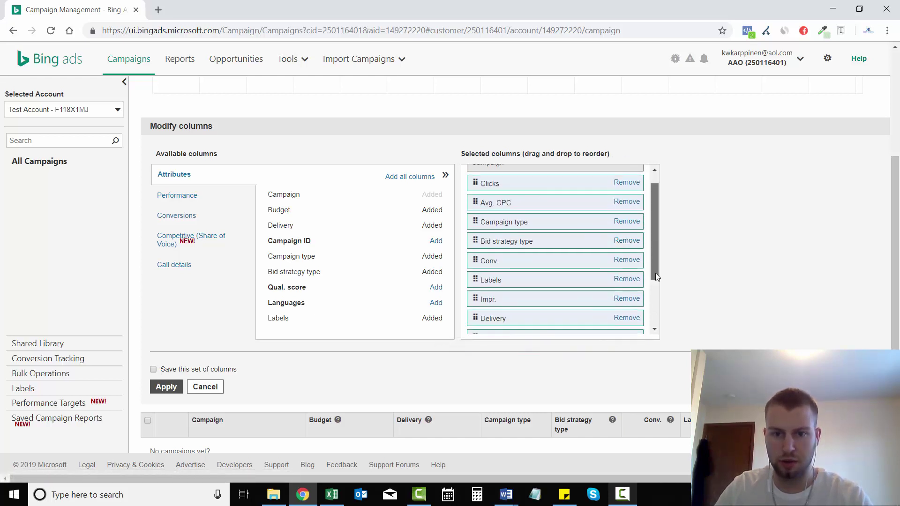
pyautogui.moveTo(546, 255); pyautogui.dragTo(539, 322)
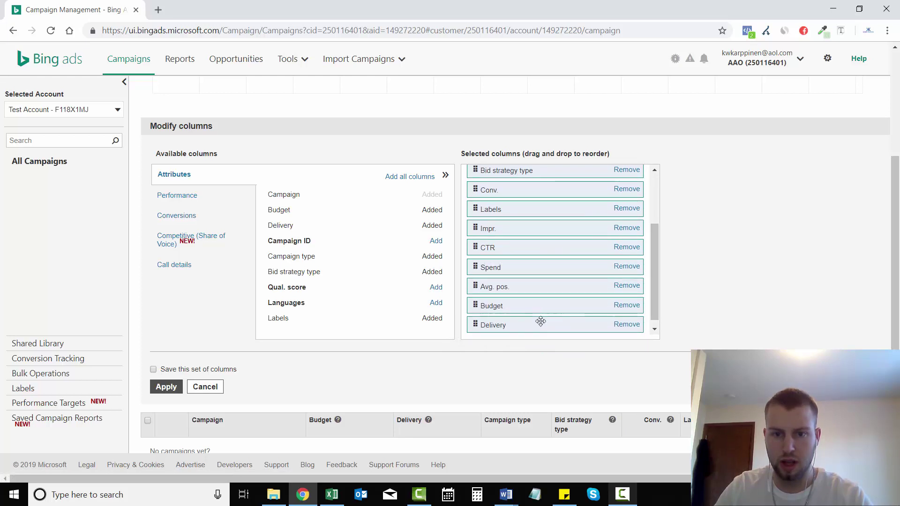
pyautogui.scroll(-1, 656, 298)
# Step: Move the Avg. pos. column up to directly after Avg. CPC in the selected columns
pyautogui.moveTo(657, 302); pyautogui.dragTo(658, 277)
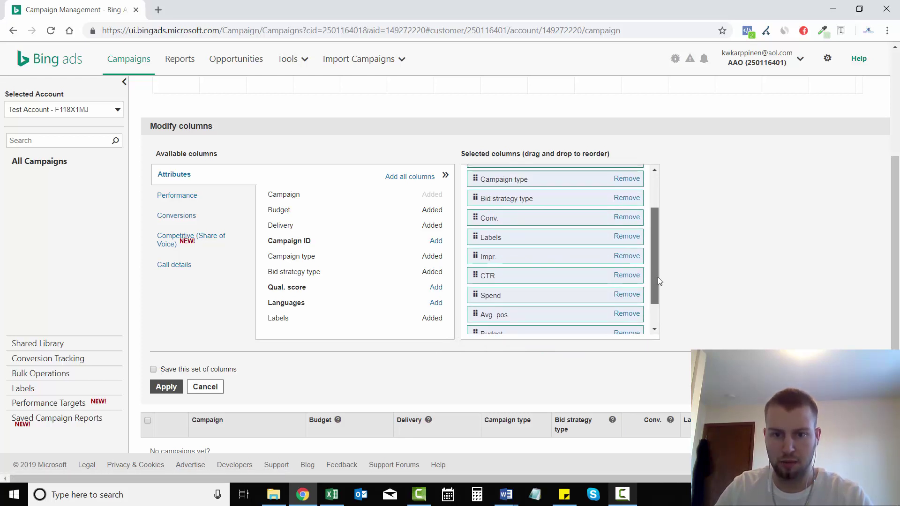
pyautogui.moveTo(566, 287); pyautogui.dragTo(555, 180)
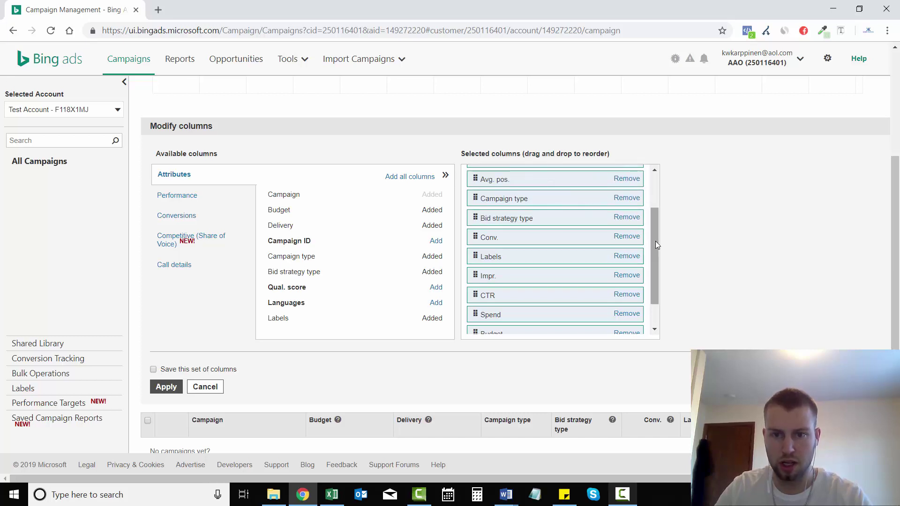
pyautogui.scroll(2, 656, 241)
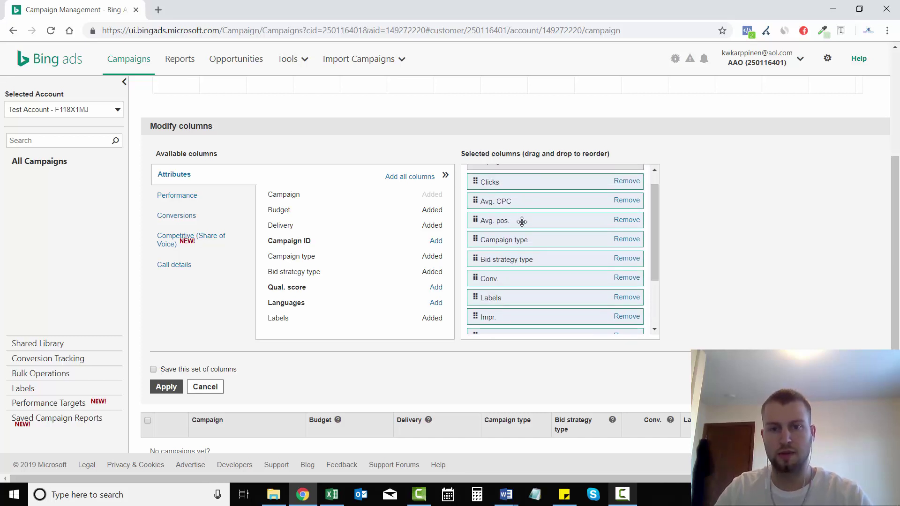
# Step: Remove the Campaign type and Bid strategy type columns from the selected columns
pyautogui.scroll(-2, 654, 218)
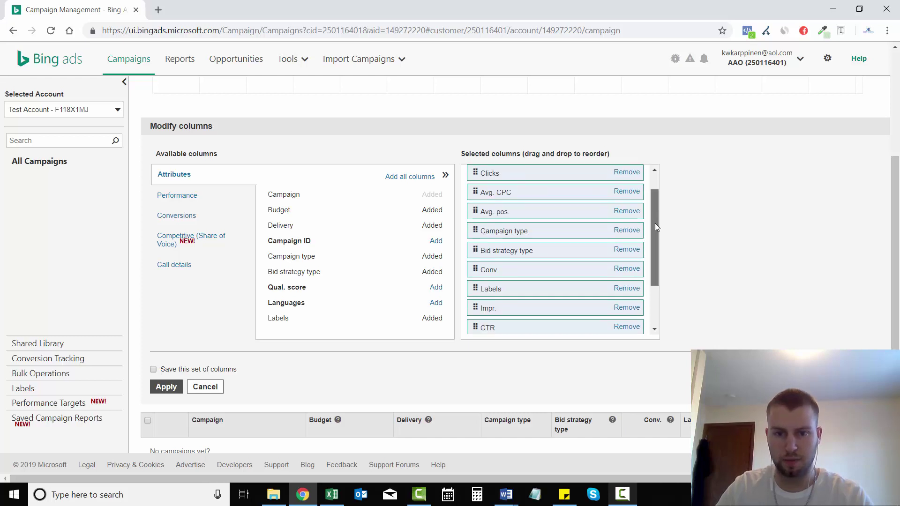
pyautogui.click(626, 201)
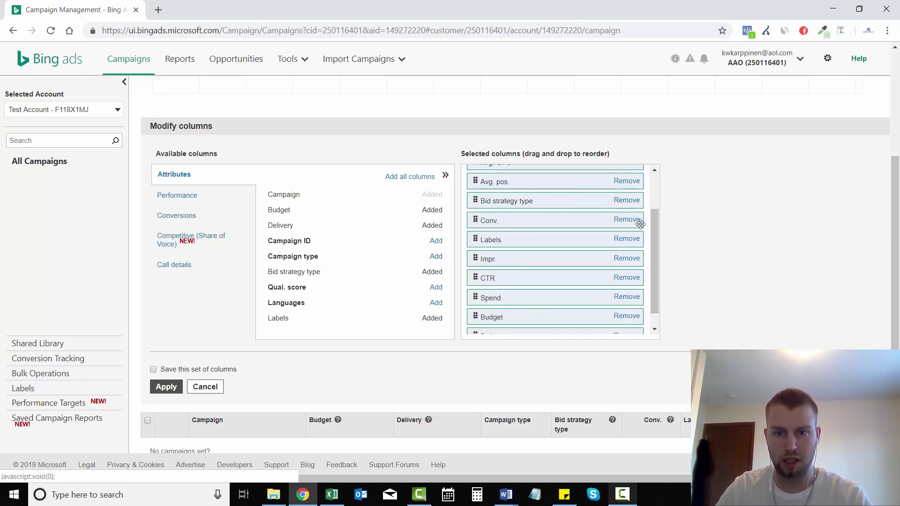
pyautogui.click(626, 202)
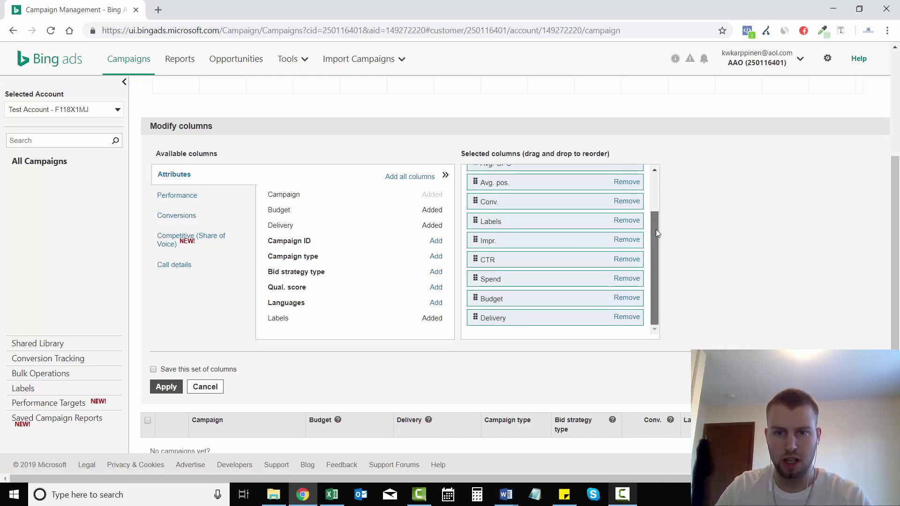
pyautogui.moveTo(656, 230); pyautogui.dragTo(654, 225)
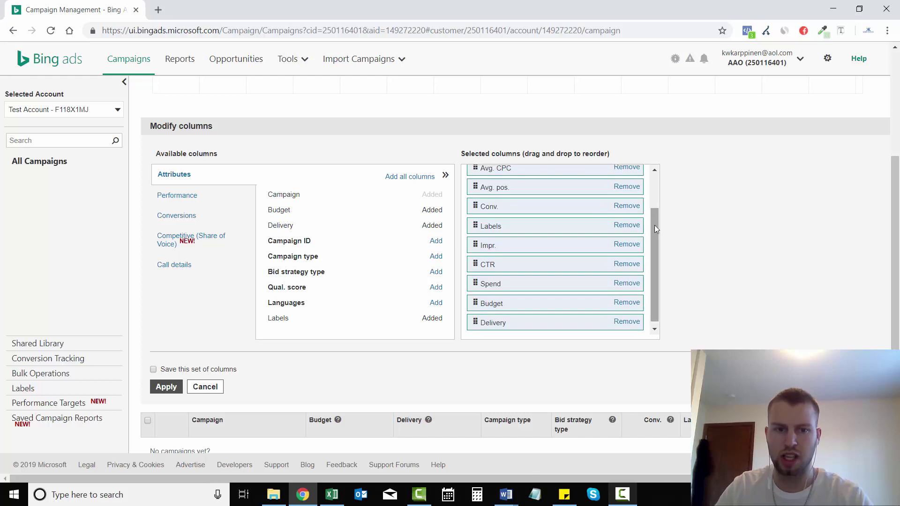
# Step: Add the Bid strategy type column back and place it directly after Avg. CPC in the selected columns
pyautogui.click(434, 273)
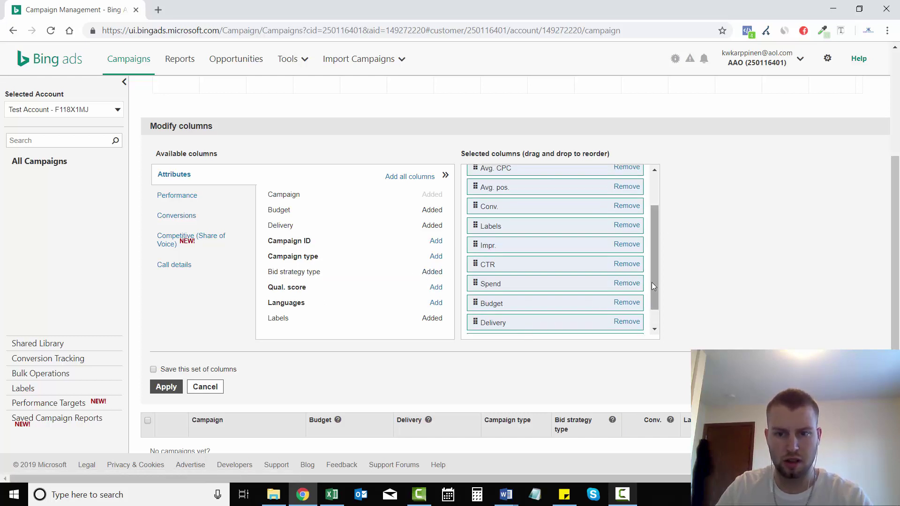
pyautogui.scroll(-1, 651, 282)
pyautogui.moveTo(597, 316); pyautogui.dragTo(555, 174)
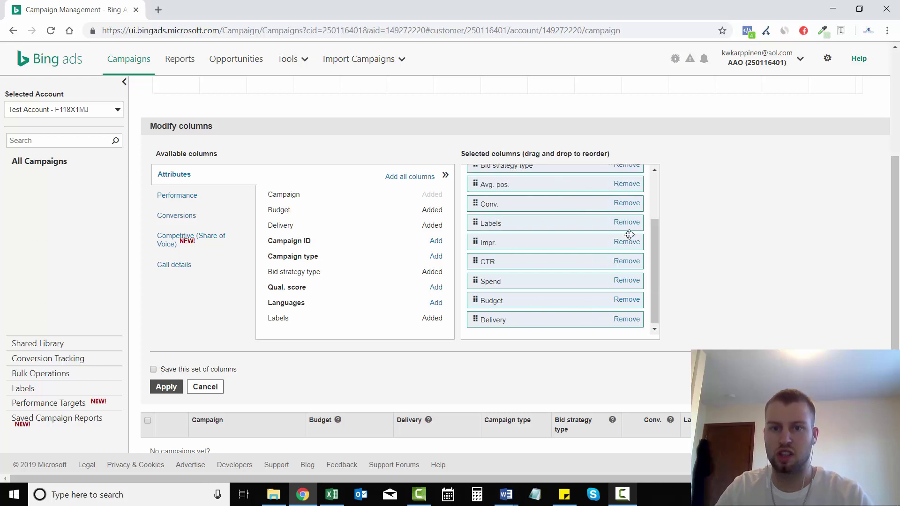
pyautogui.scroll(3, 653, 245)
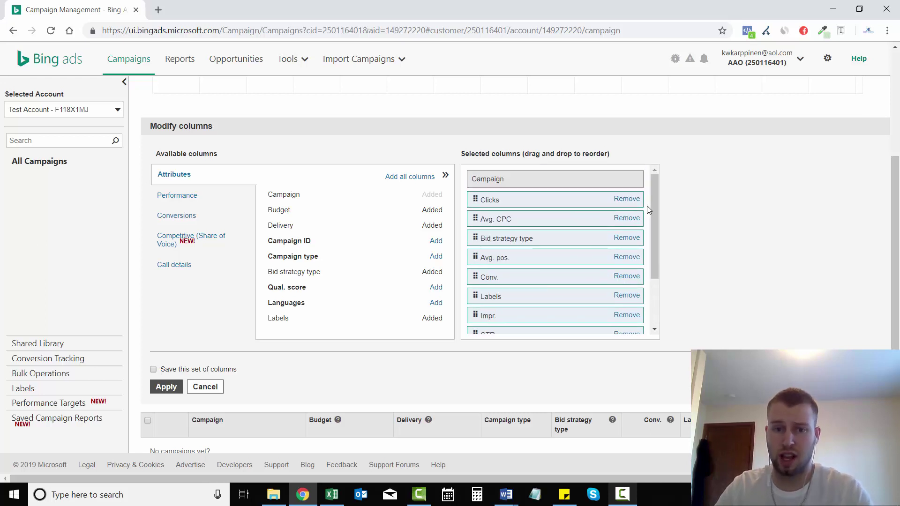
# Step: Look through the available columns under Performance, Conversions, Competitive (Share of Voice), Call details and Attributes
pyautogui.click(200, 199)
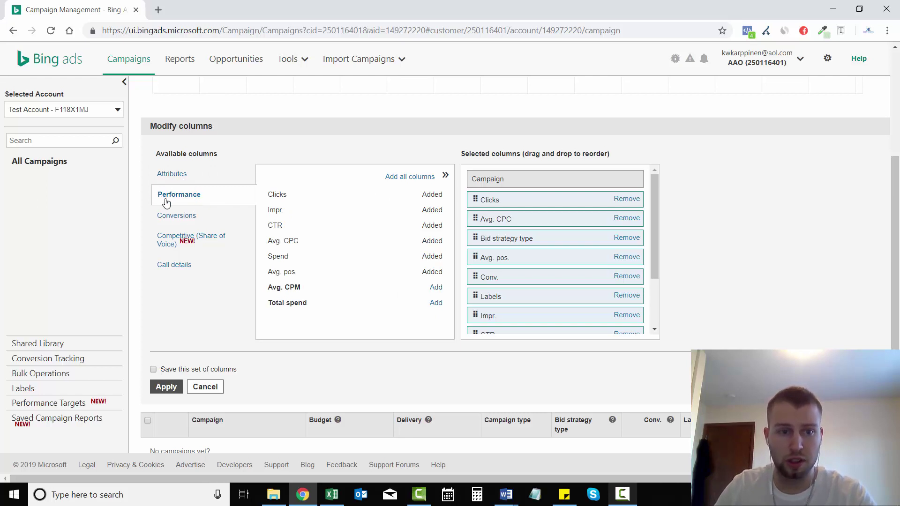
pyautogui.click(177, 217)
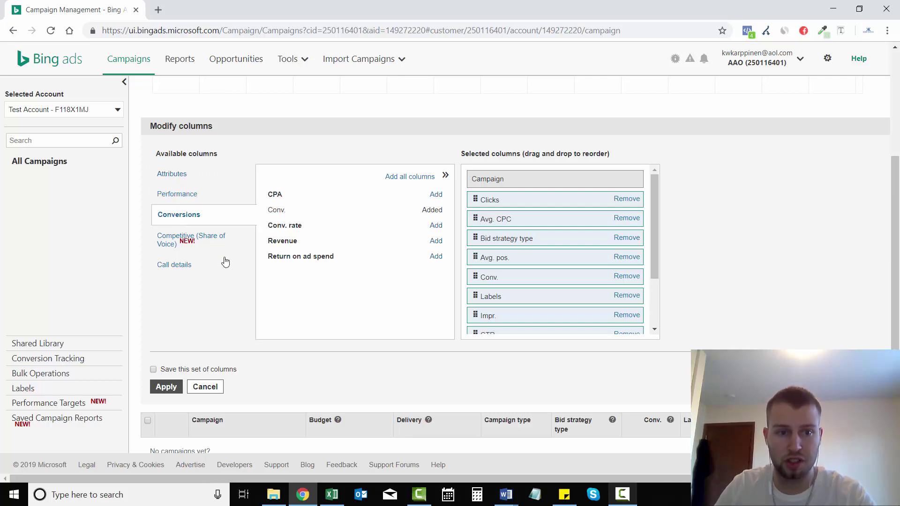
pyautogui.click(197, 242)
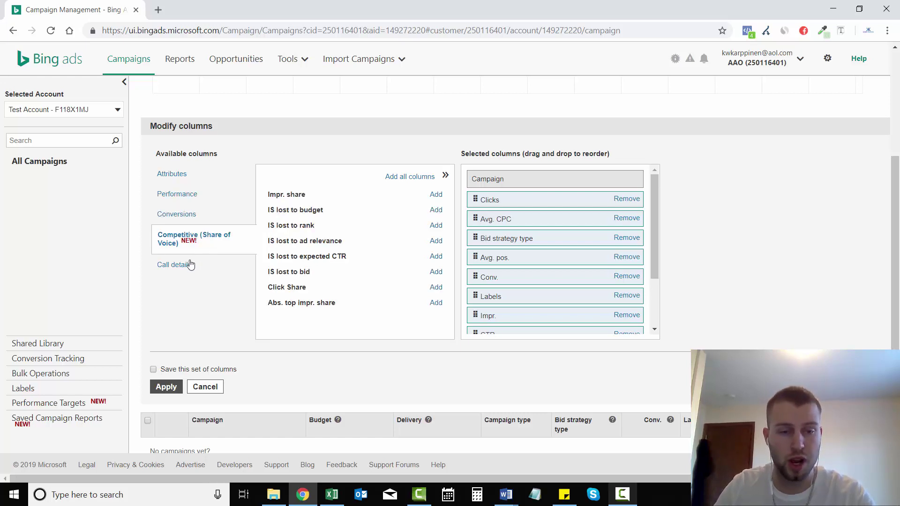
pyautogui.click(192, 266)
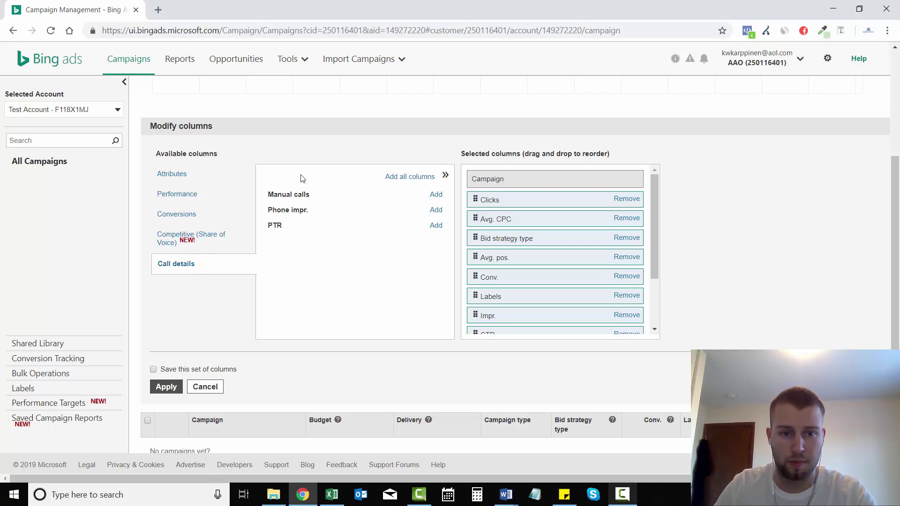
pyautogui.click(179, 239)
pyautogui.click(177, 214)
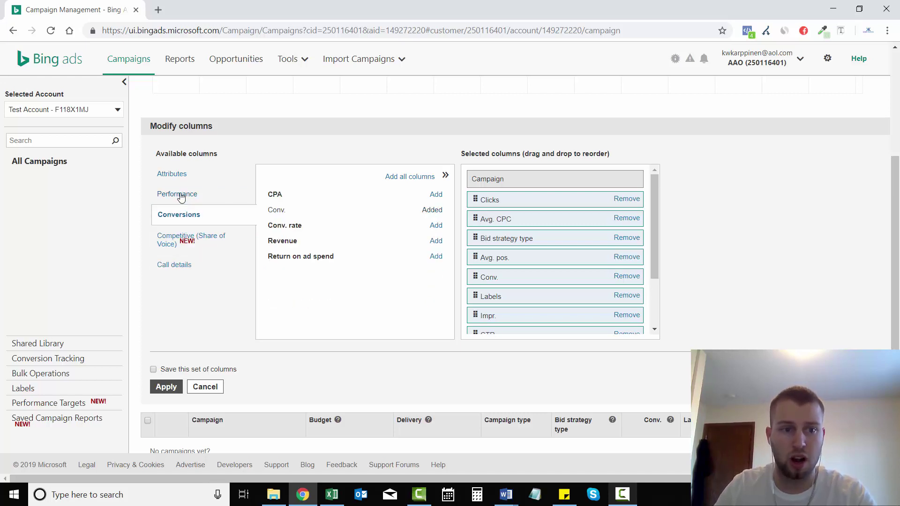
pyautogui.click(178, 194)
pyautogui.click(172, 174)
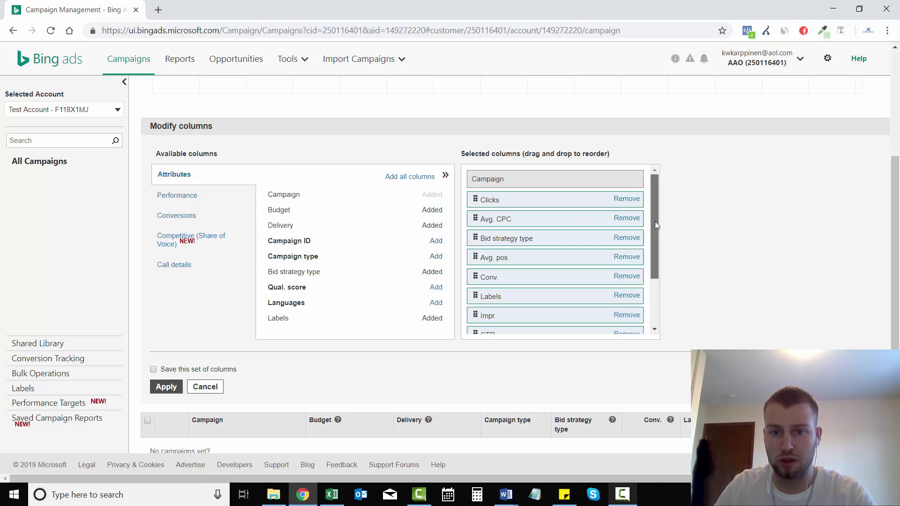
# Step: Move the Bid strategy type column to the end of the selected columns, after Delivery
pyautogui.moveTo(654, 221); pyautogui.dragTo(657, 243)
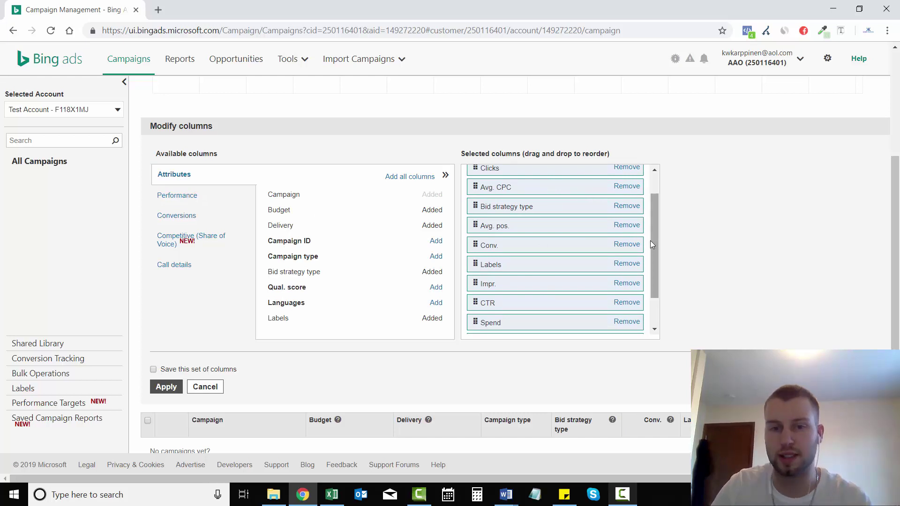
pyautogui.moveTo(651, 239); pyautogui.dragTo(654, 218)
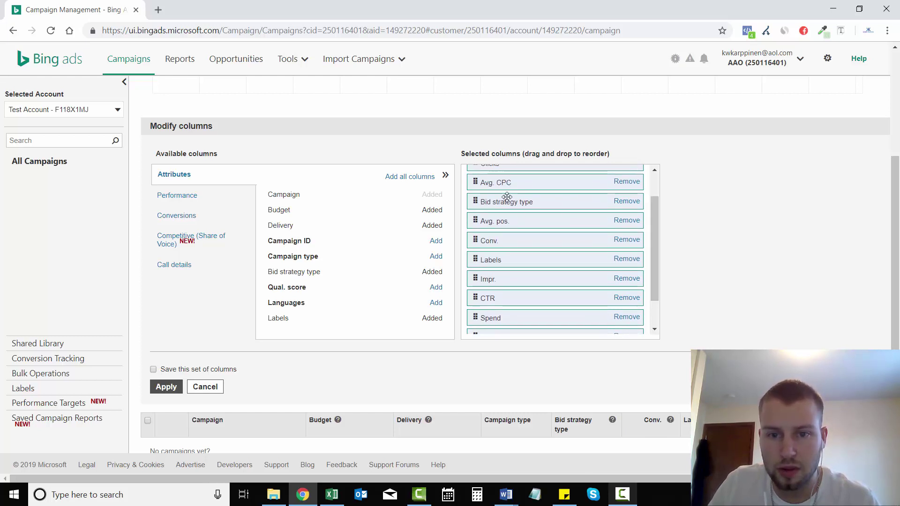
pyautogui.moveTo(510, 199); pyautogui.dragTo(509, 311)
pyautogui.moveTo(657, 302); pyautogui.dragTo(655, 271)
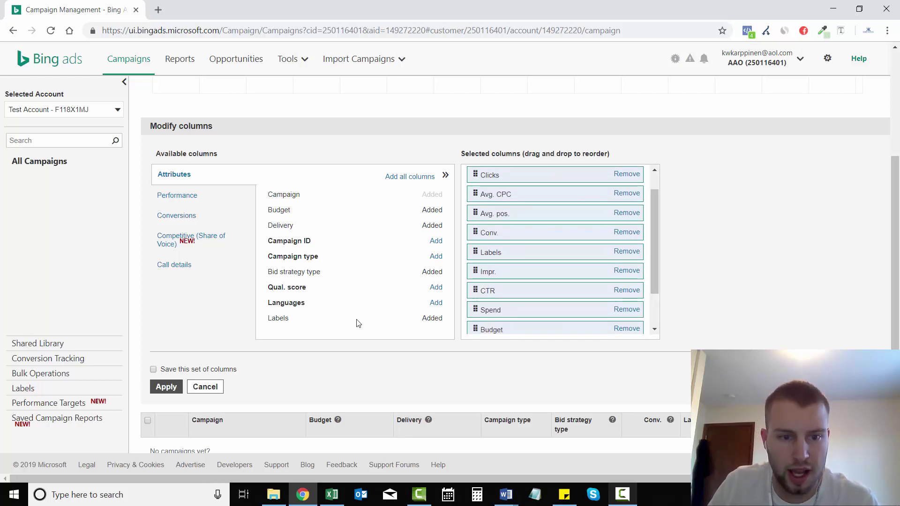
# Step: Add the Qual. score column and place it between CTR and Spend in the selected columns
pyautogui.click(436, 289)
pyautogui.scroll(-3, 656, 286)
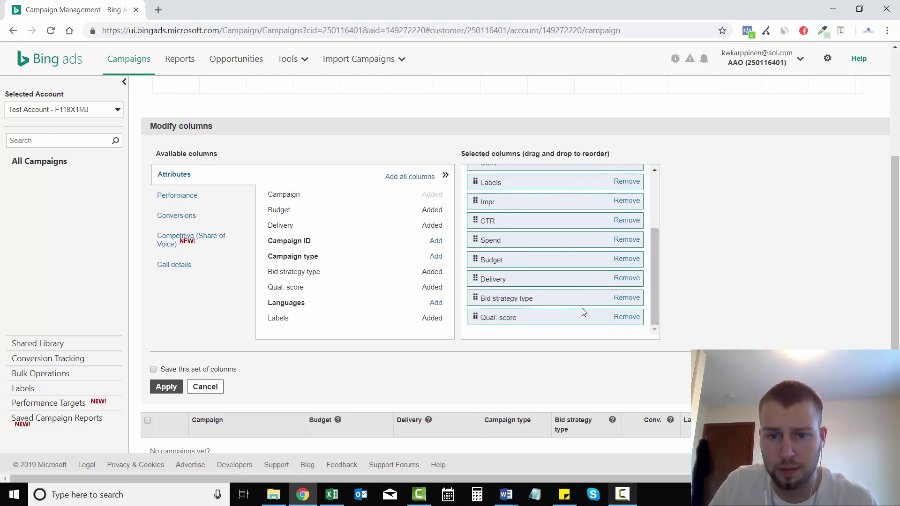
pyautogui.moveTo(554, 318); pyautogui.dragTo(543, 246)
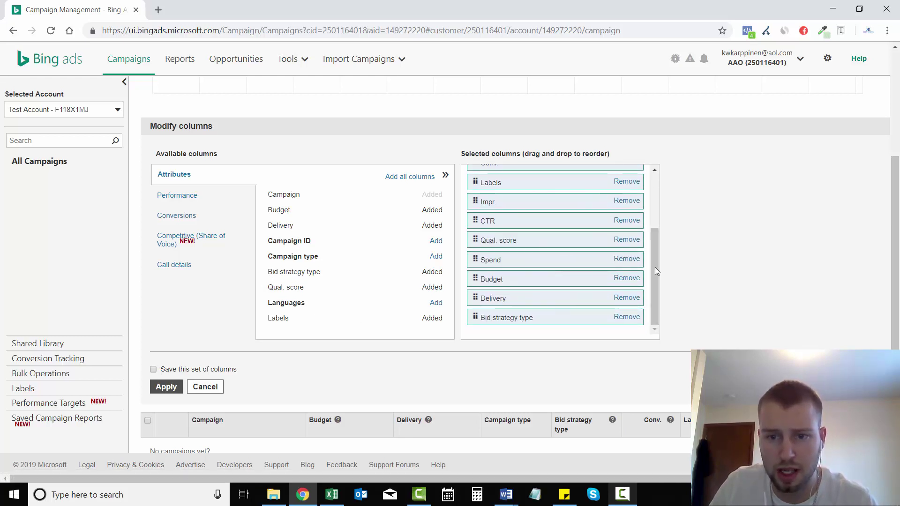
# Step: Save this set of columns as "Main Column Setup" and apply it to the campaigns table
pyautogui.click(154, 370)
pyautogui.click(290, 364)
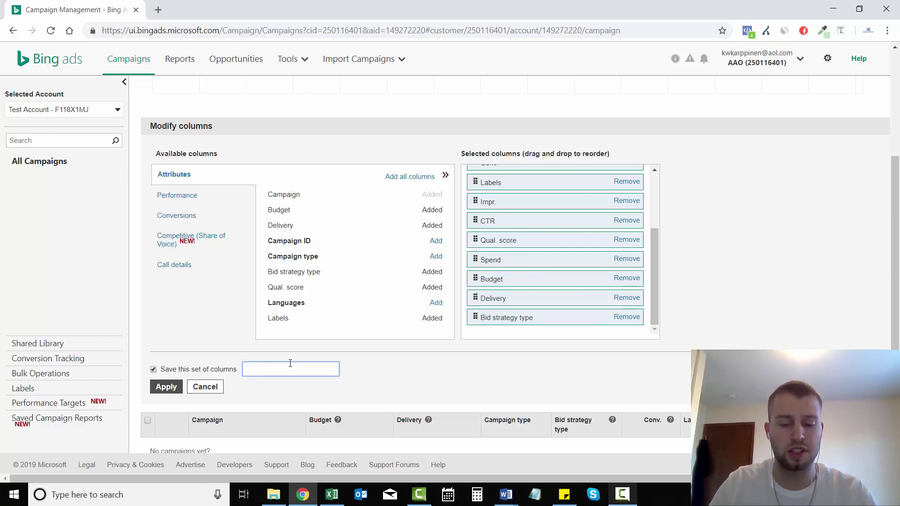
pyautogui.write('Main ')
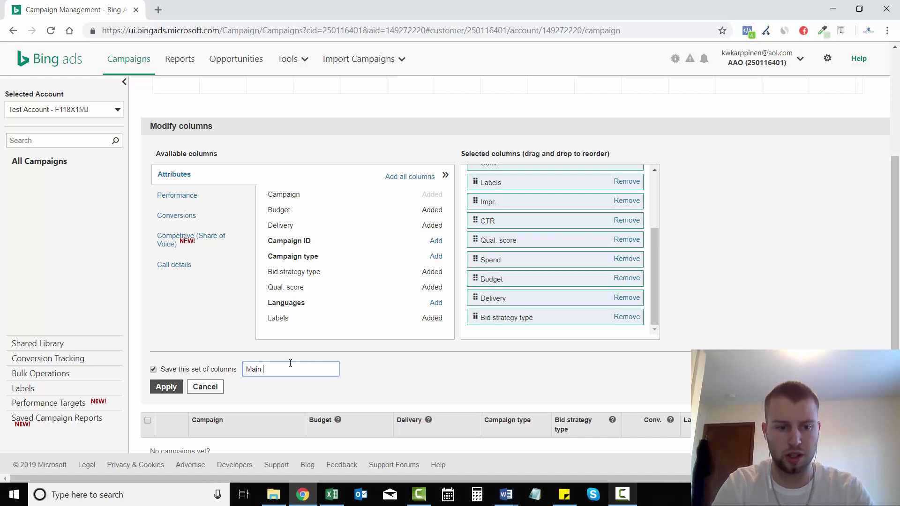
pyautogui.write('Co')
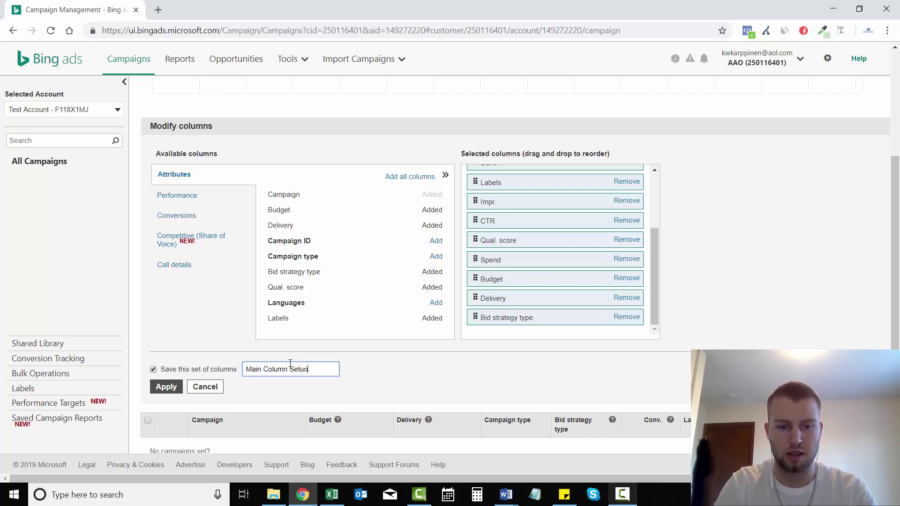
pyautogui.write('lumn Setup')
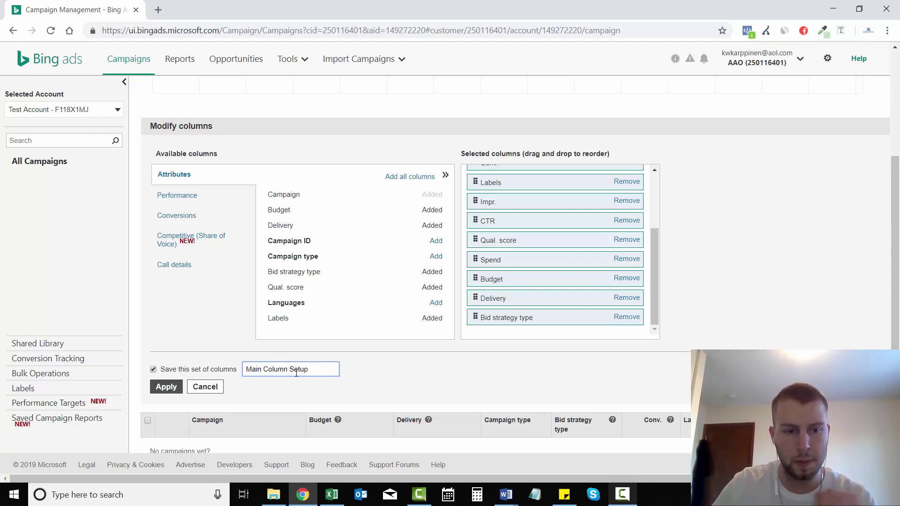
pyautogui.click(173, 387)
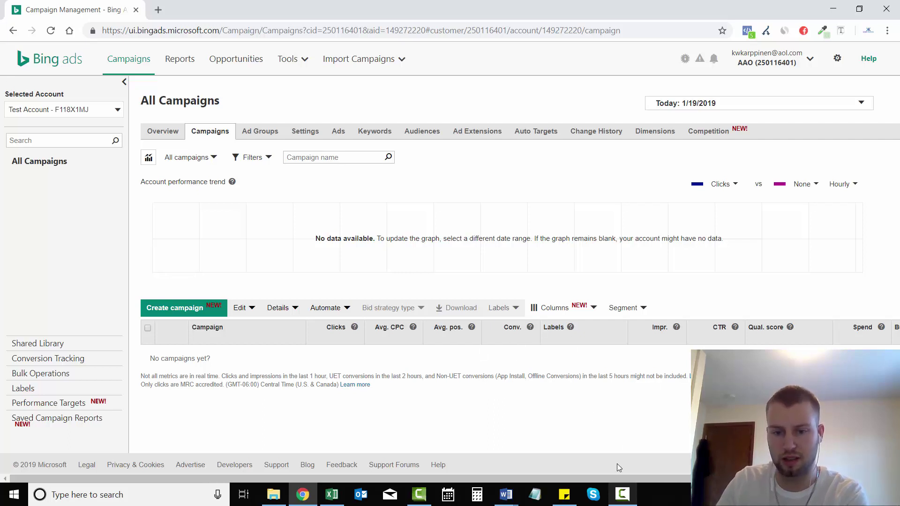
# Step: Review the column layout of the campaigns table and of the Ad Groups, Ads and Keywords pages
pyautogui.moveTo(616, 478); pyautogui.dragTo(711, 478)
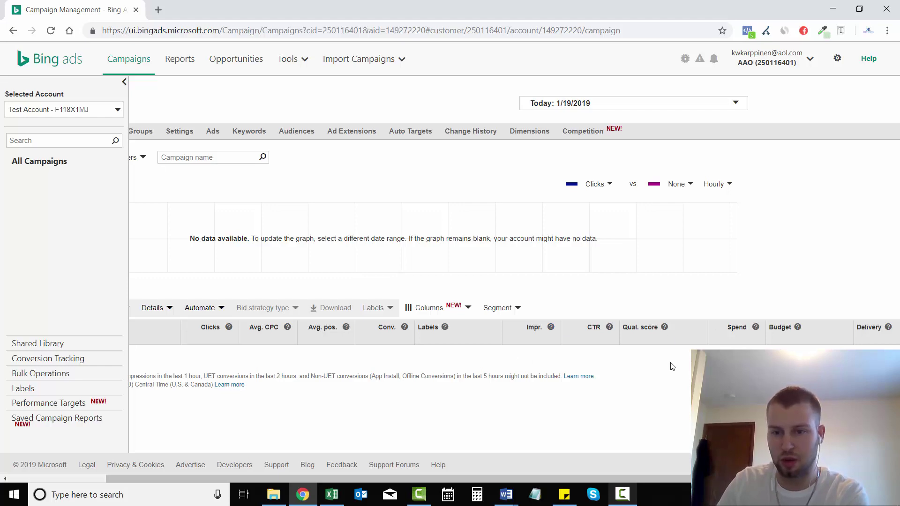
pyautogui.moveTo(711, 478); pyautogui.dragTo(615, 478)
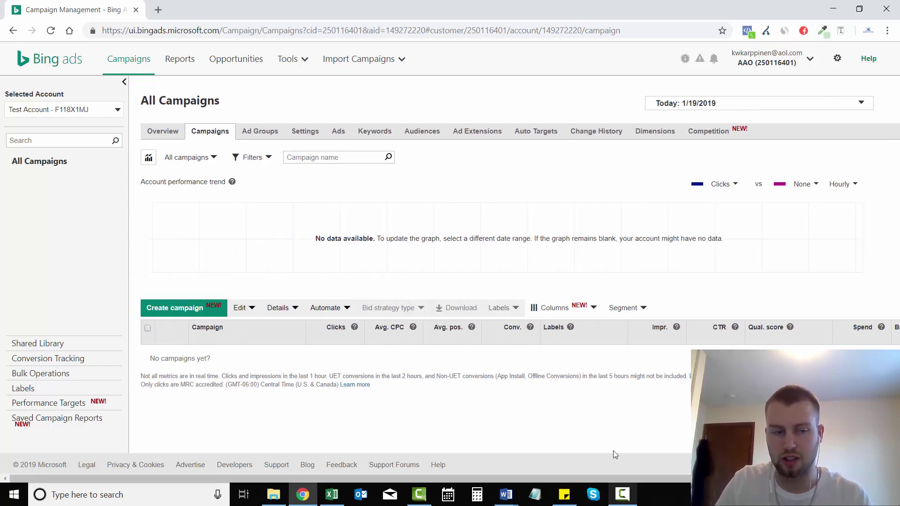
pyautogui.click(262, 134)
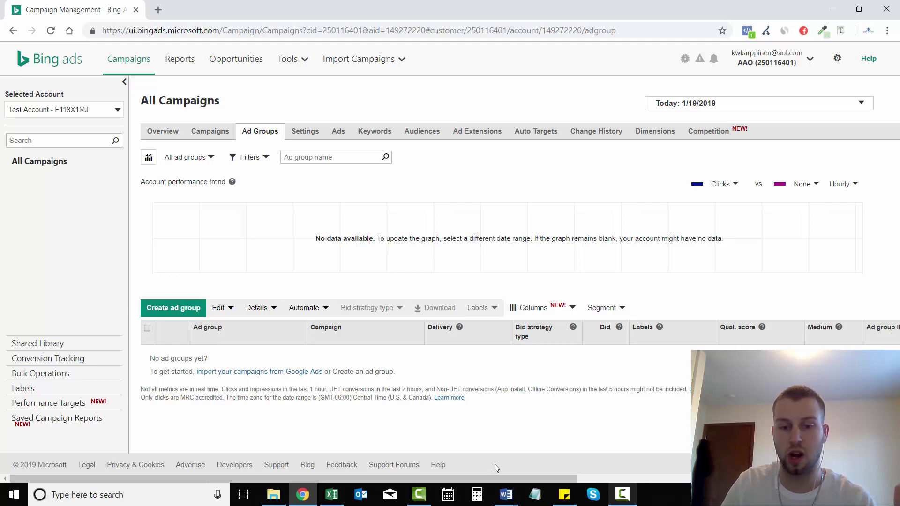
pyautogui.moveTo(491, 478); pyautogui.dragTo(489, 420)
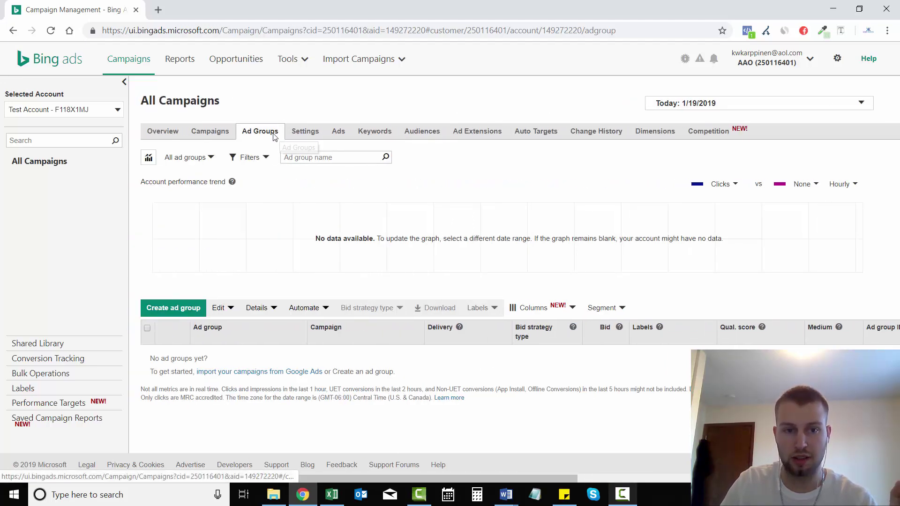
pyautogui.click(339, 138)
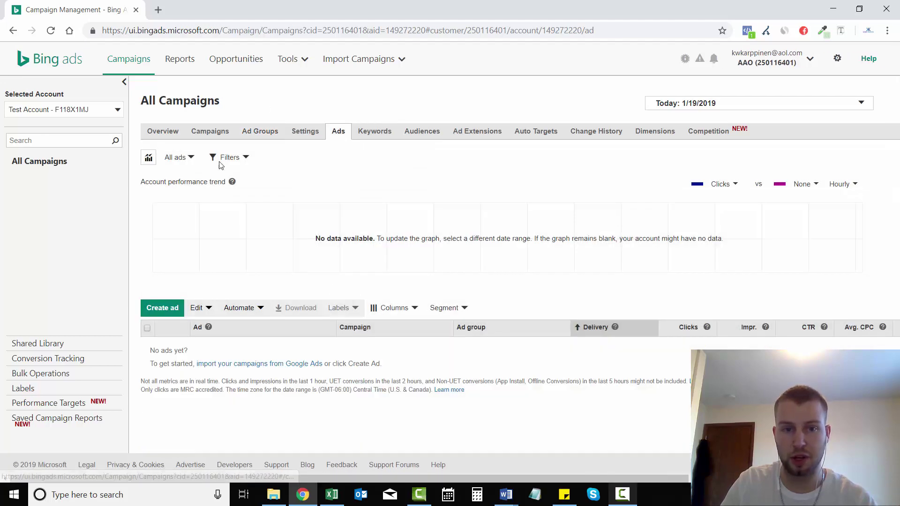
pyautogui.click(377, 131)
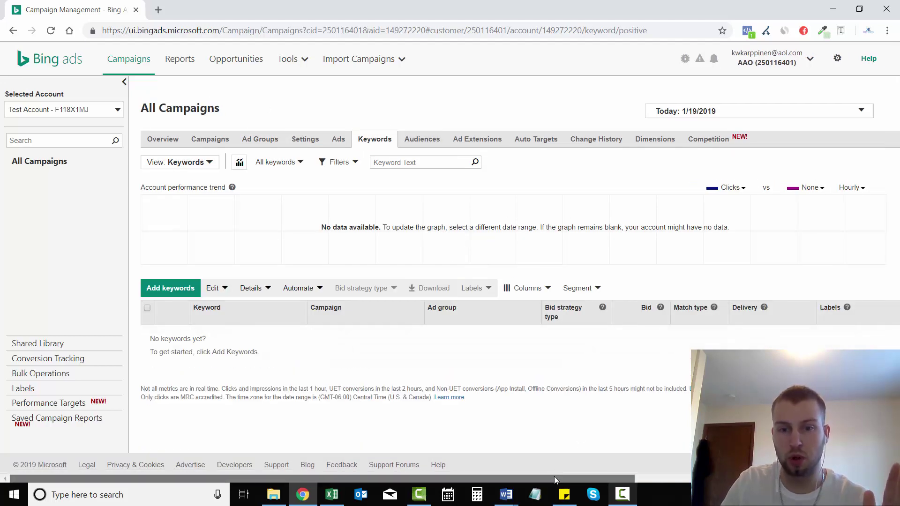
pyautogui.moveTo(554, 476)
pyautogui.mouseDown()
pyautogui.moveTo(634, 473)
pyautogui.moveTo(555, 473)
pyautogui.mouseUp()
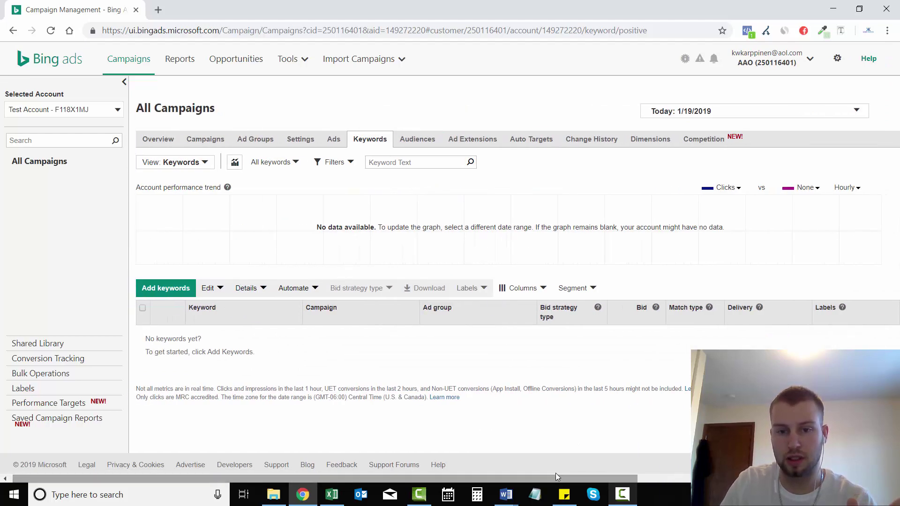
# Step: Open the column settings for the keywords table and examine its selected columns
pyautogui.click(524, 285)
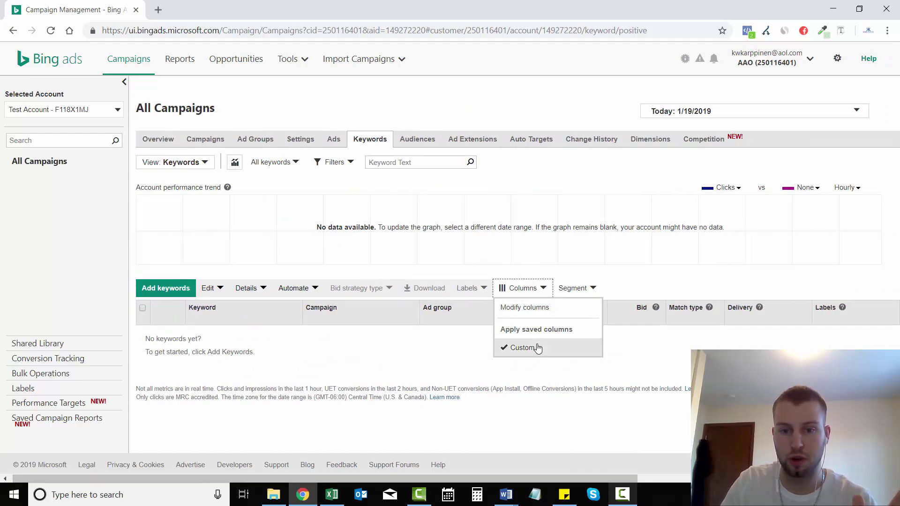
pyautogui.click(536, 310)
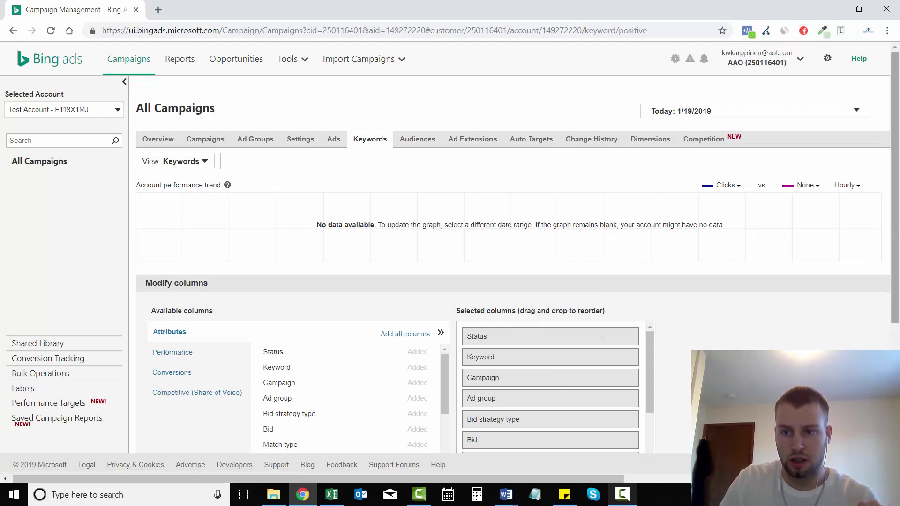
pyautogui.scroll(-3, 610, 328)
pyautogui.moveTo(648, 247)
pyautogui.mouseDown()
pyautogui.moveTo(648, 316)
pyautogui.moveTo(648, 230)
pyautogui.mouseUp()
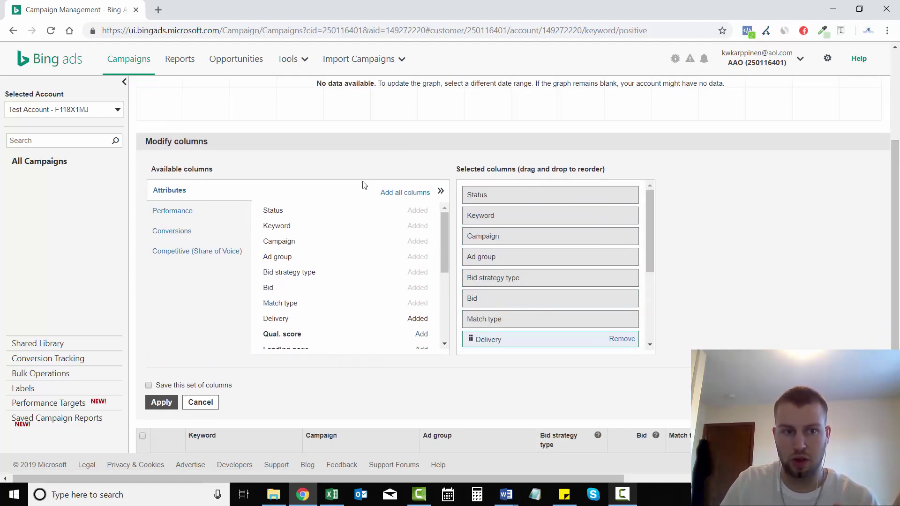
pyautogui.scroll(3, 815, 181)
pyautogui.scroll(-2, 559, 238)
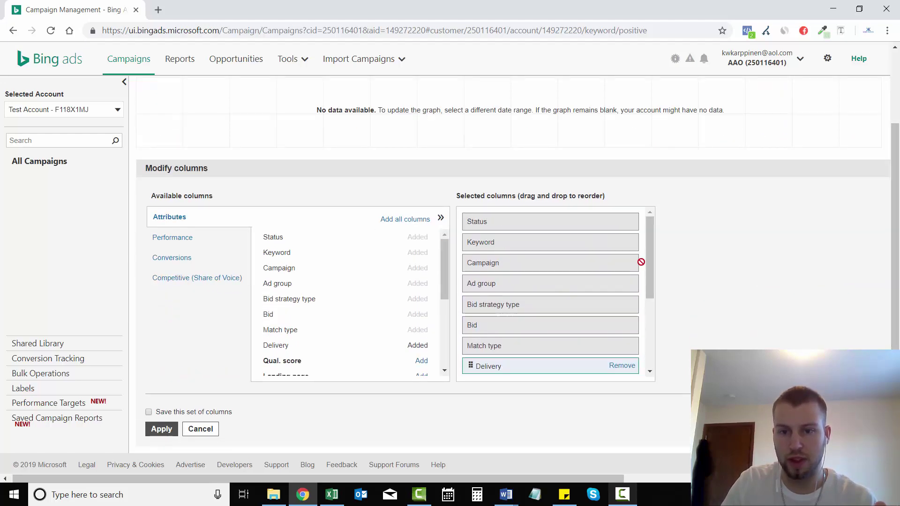
pyautogui.scroll(-3, 652, 268)
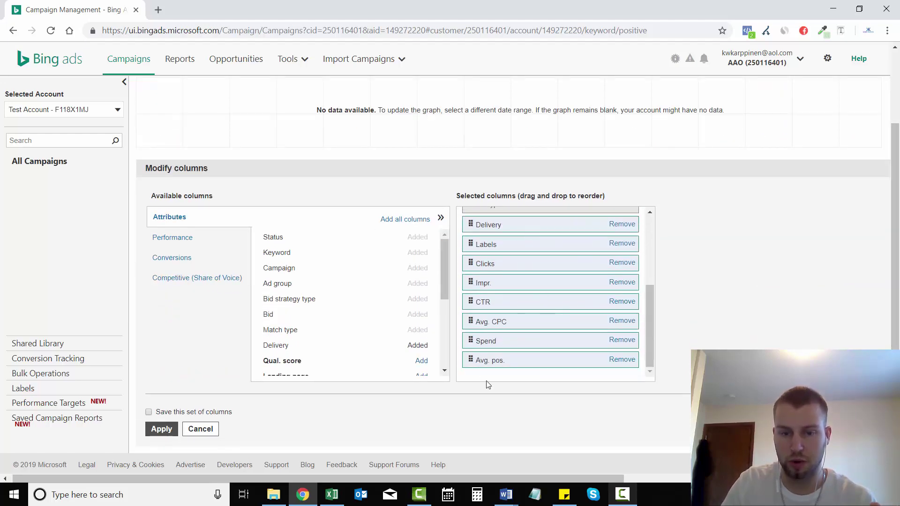
# Step: Add the Qual. score and Est. mainline bid attribute columns to the selected columns of the keywords table
pyautogui.moveTo(443, 292); pyautogui.dragTo(444, 335)
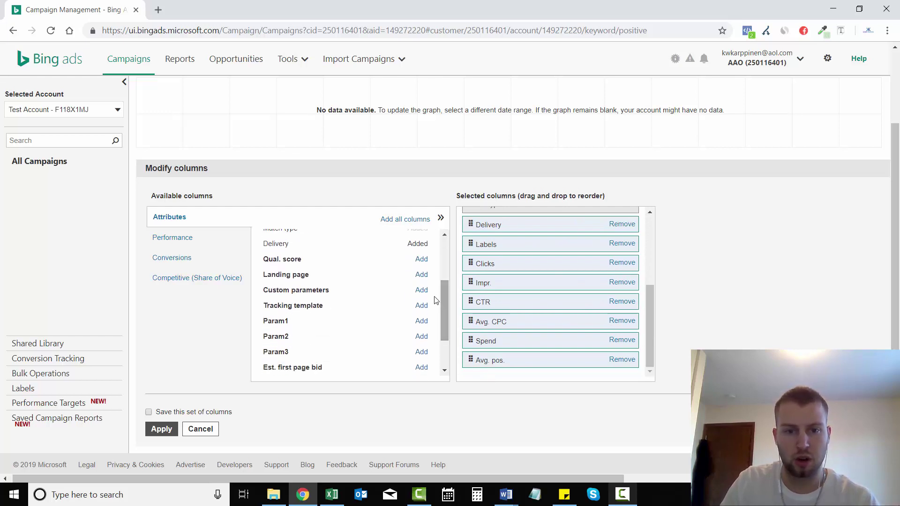
pyautogui.click(422, 259)
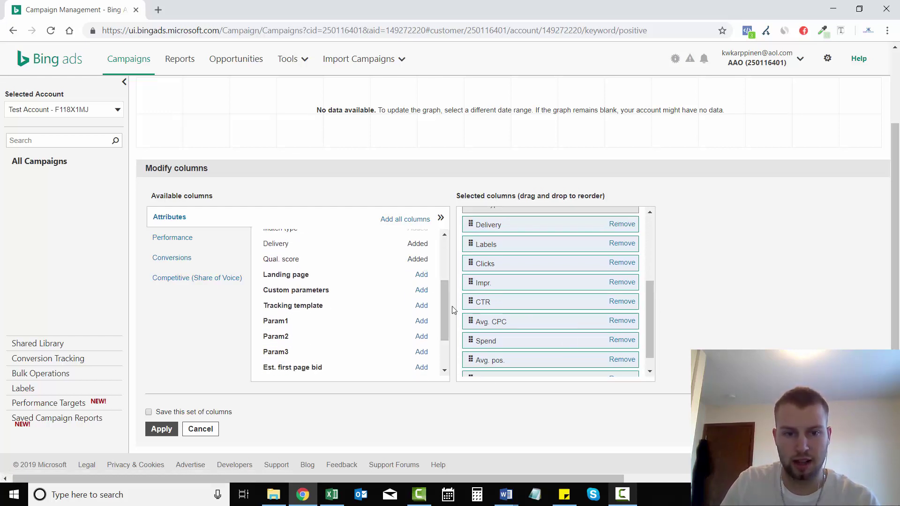
pyautogui.moveTo(443, 292); pyautogui.dragTo(446, 319)
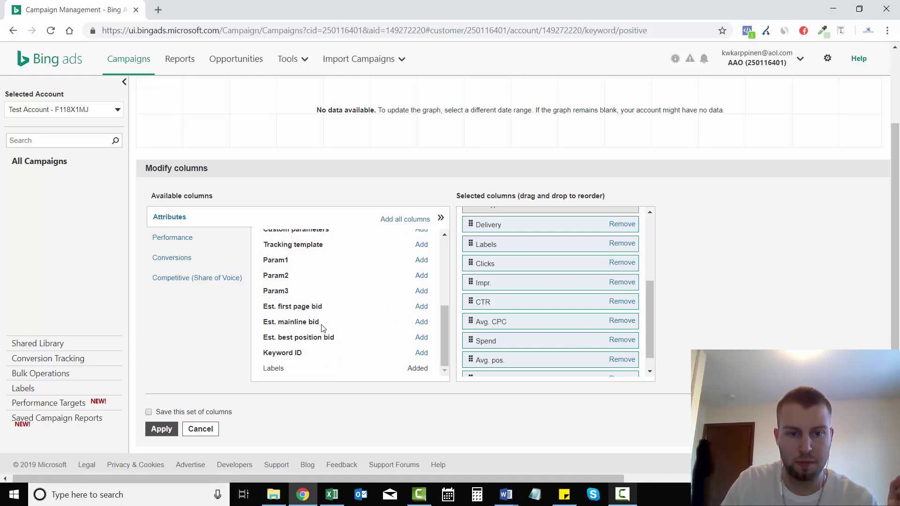
pyautogui.click(421, 323)
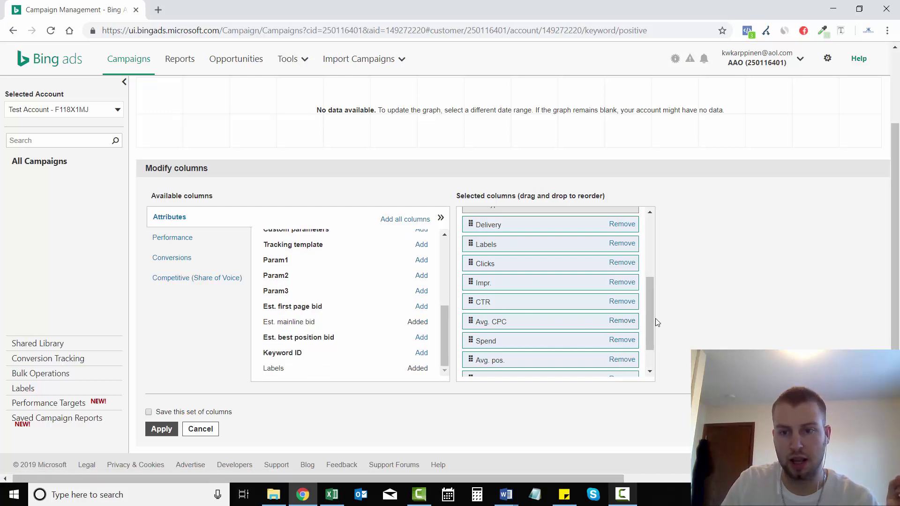
pyautogui.moveTo(651, 319); pyautogui.dragTo(656, 339)
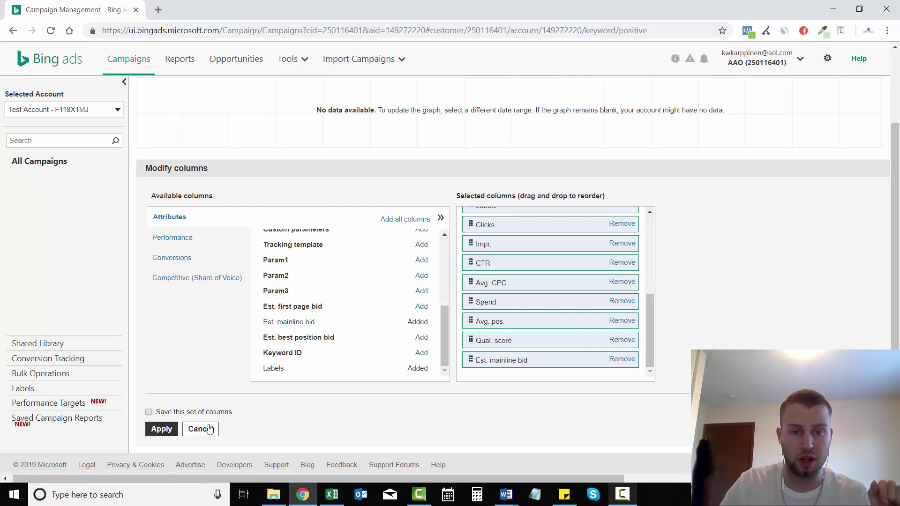
# Step: Apply the modified column selection to the keywords table and review the table's columns across its full width
pyautogui.click(157, 429)
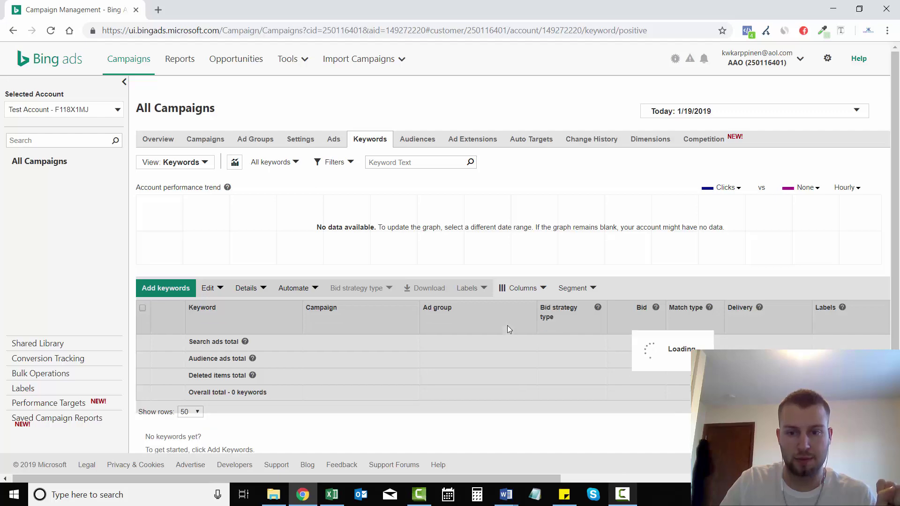
pyautogui.moveTo(510, 478); pyautogui.dragTo(828, 479)
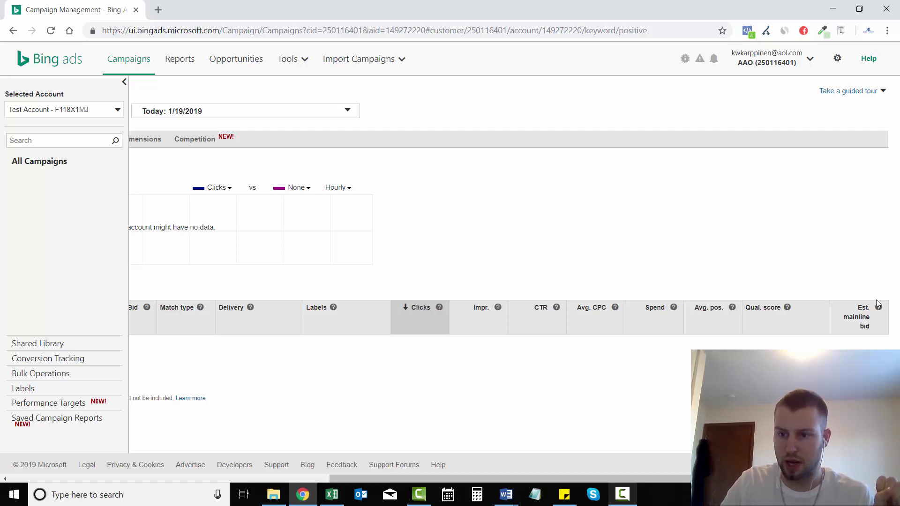
pyautogui.moveTo(529, 474); pyautogui.dragTo(291, 474)
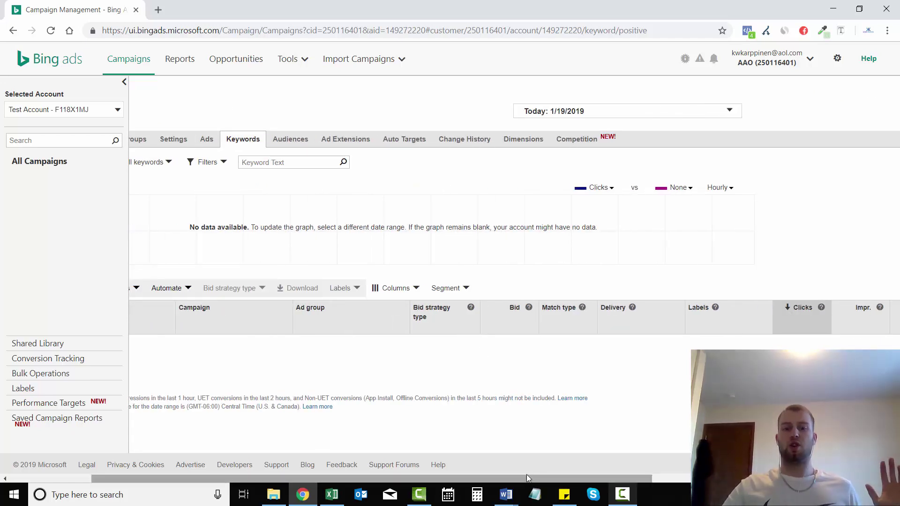
pyautogui.moveTo(525, 475); pyautogui.dragTo(429, 476)
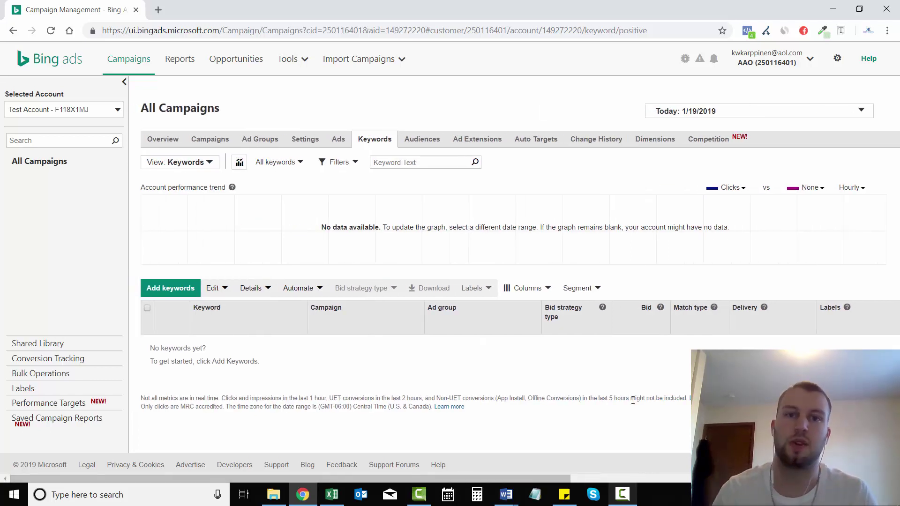